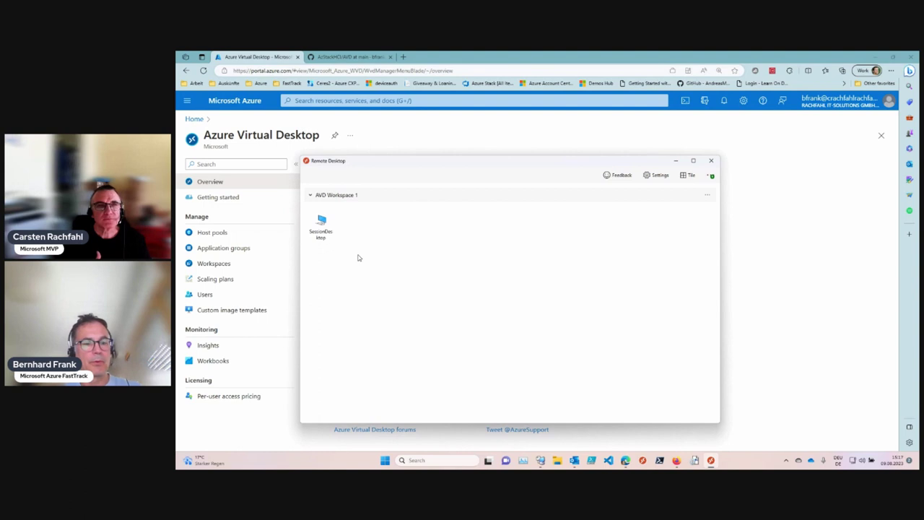
left_click_drag(327, 244, 342, 277)
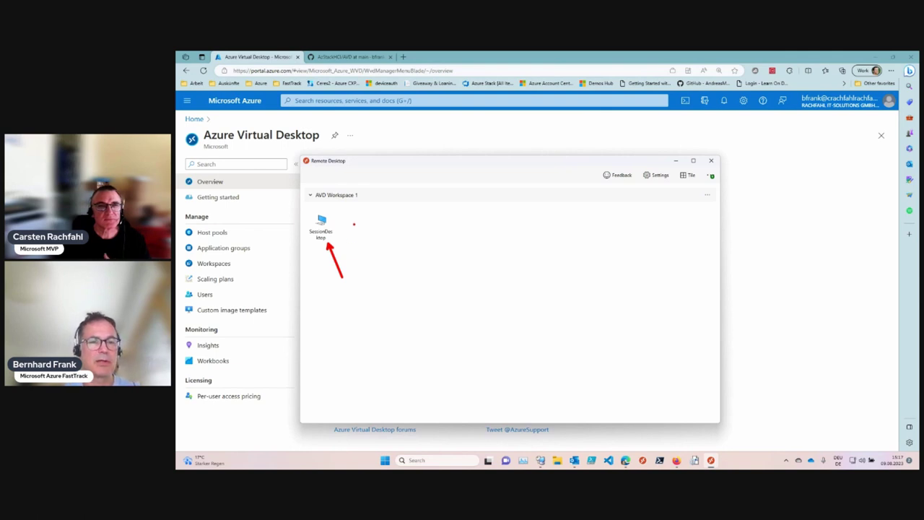
left_click(358, 201)
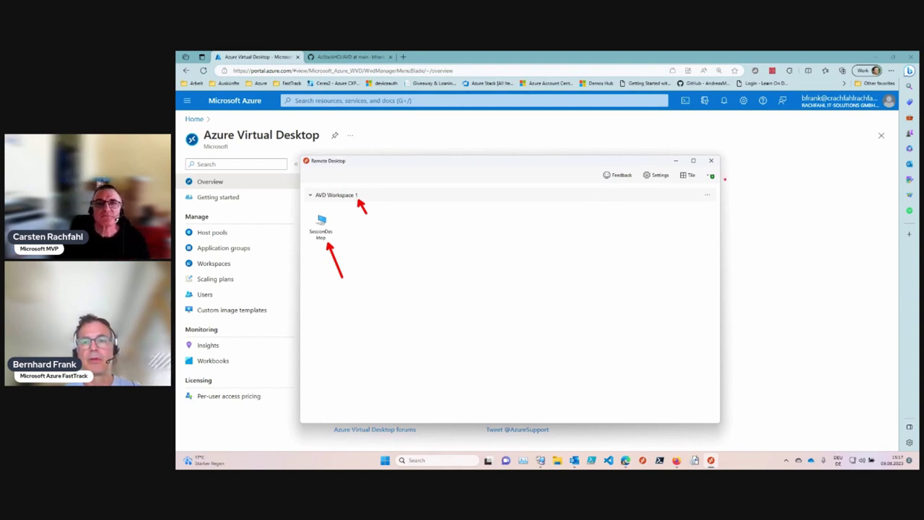
left_click_drag(721, 180, 746, 202)
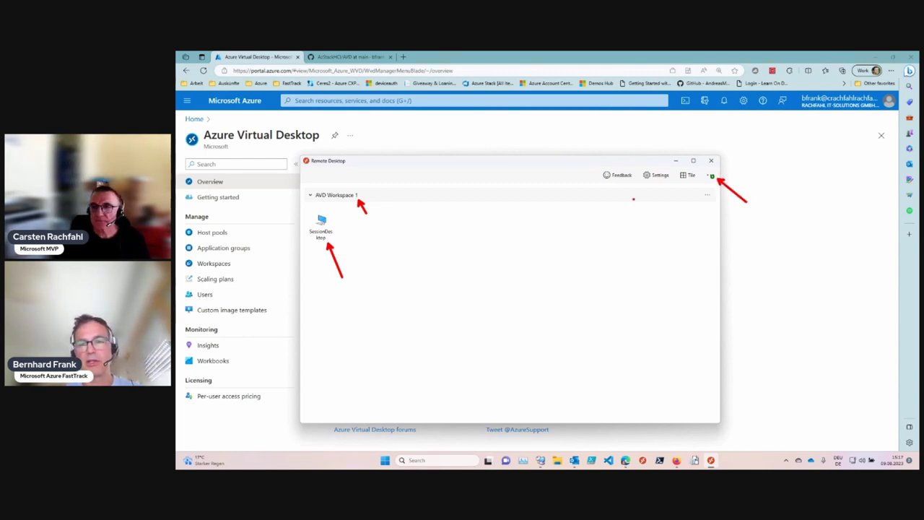
key("Escape")
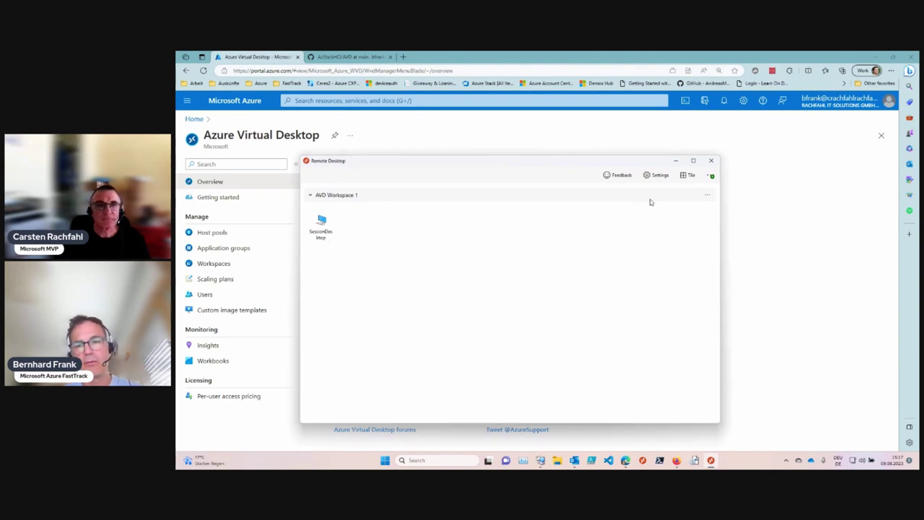
Install the available update for the Remote Desktop client and reposition its window over the portal
left_click(710, 175)
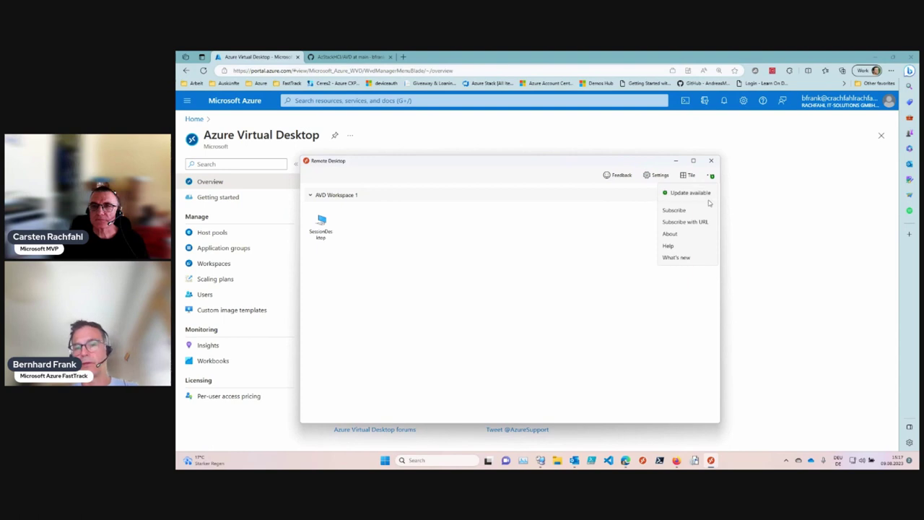
left_click(684, 190)
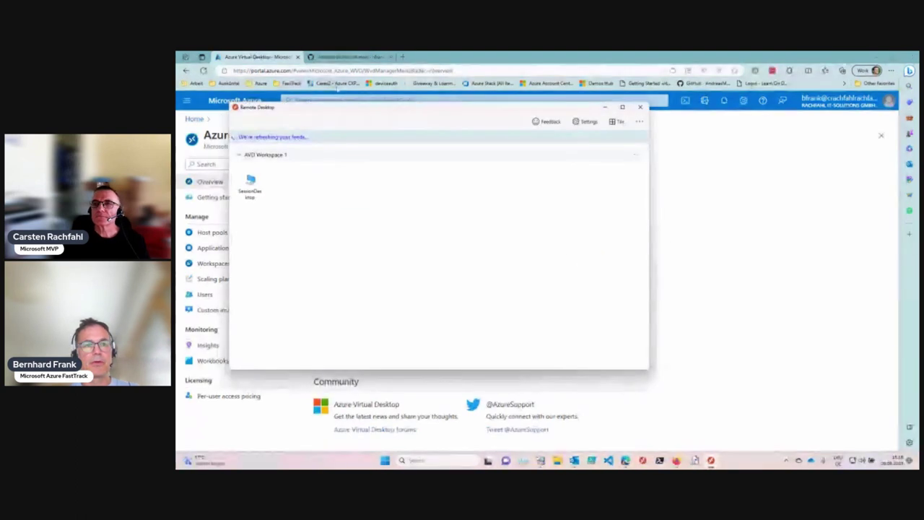
left_click_drag(367, 108, 460, 154)
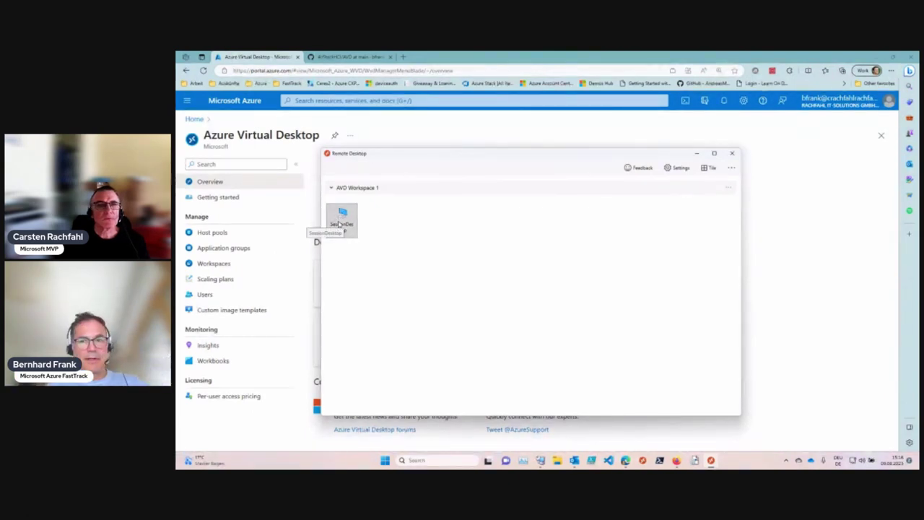
left_click_drag(365, 231, 398, 266)
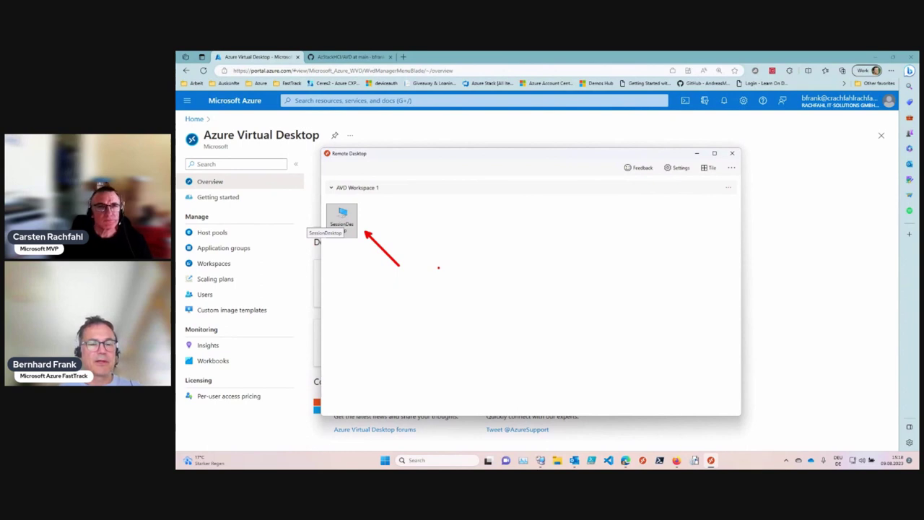
key("Escape")
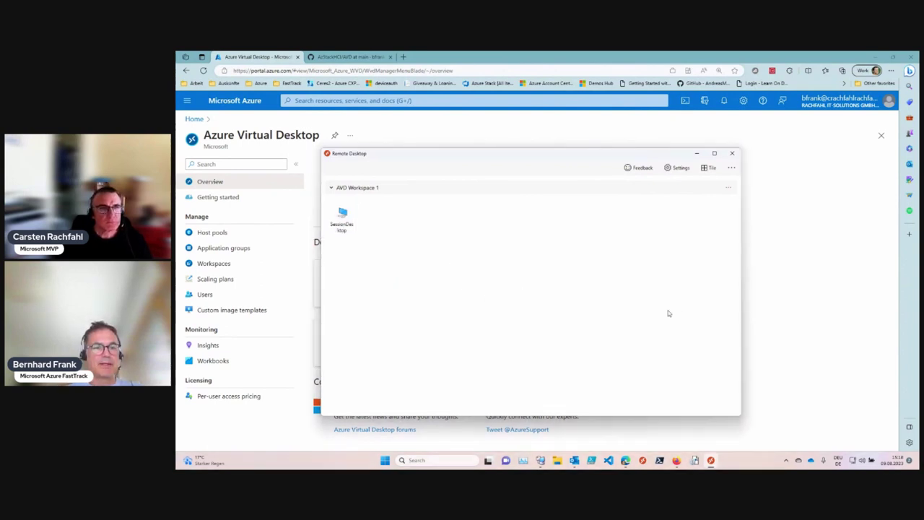
Switch to the Azure portal and open the applications list of the AVD-HCI-HP1-DAG application group
left_click(247, 254)
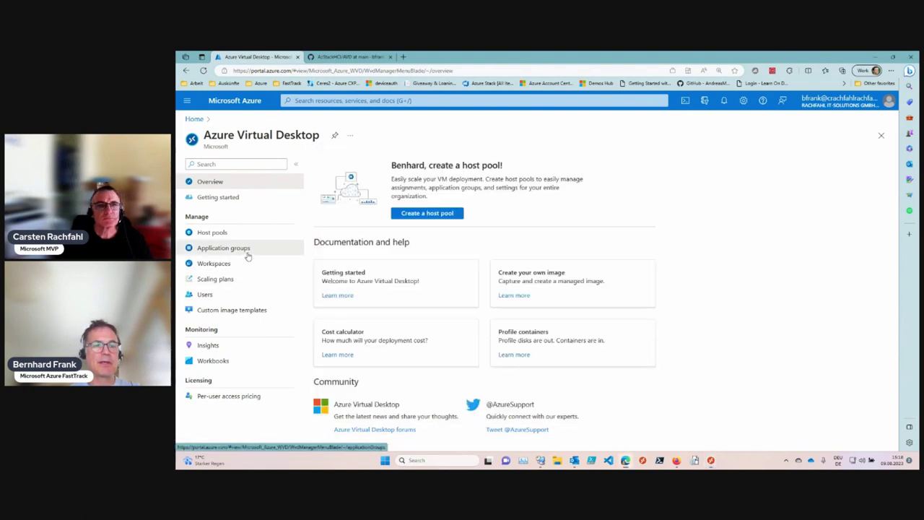
left_click(246, 252)
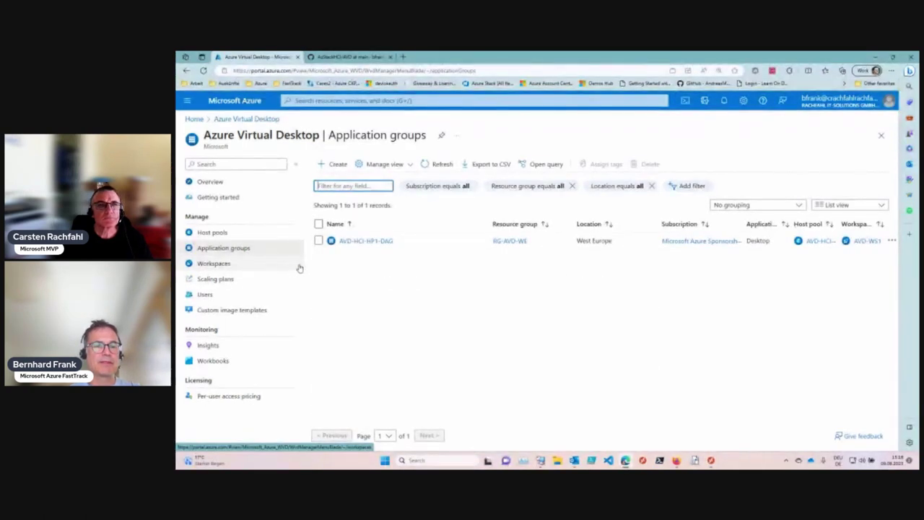
left_click(365, 246)
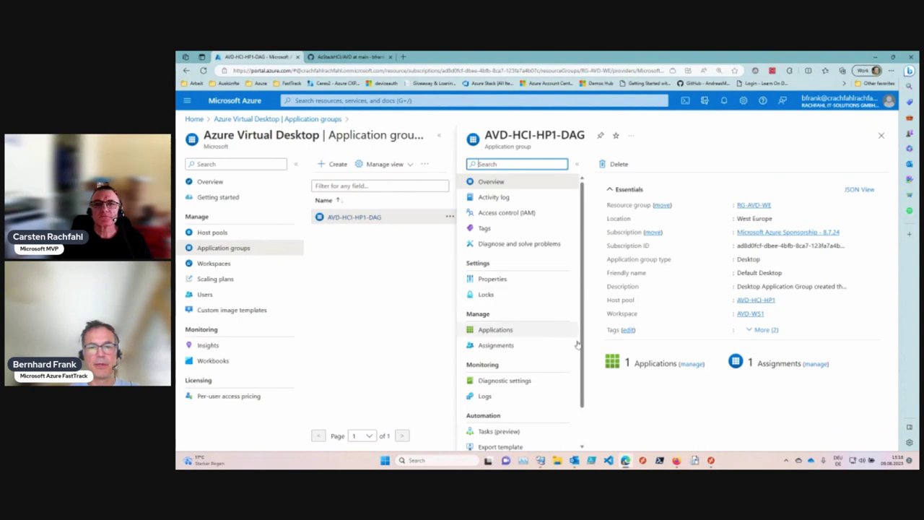
left_click(526, 333)
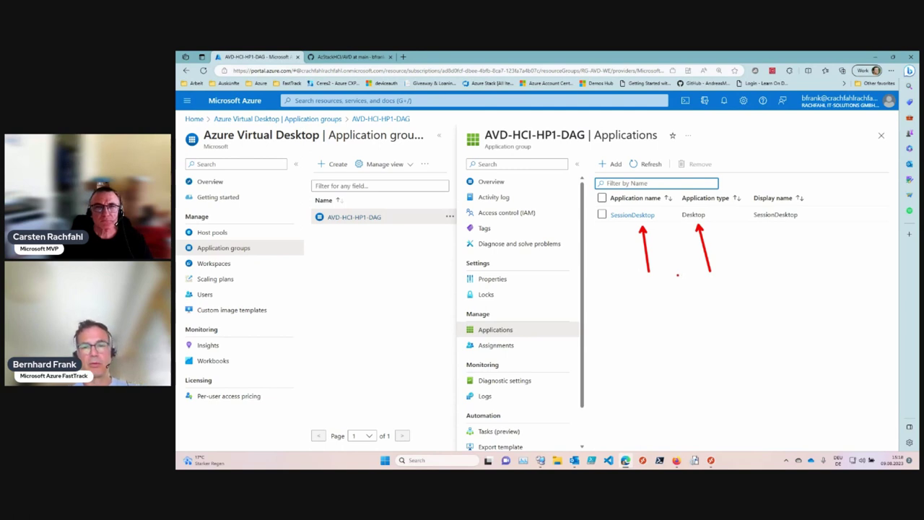
Set the display name of the SessionDesktop application to "W11 O365 Desktop" and save it
left_click(622, 215)
left_click_drag(775, 176, 710, 179)
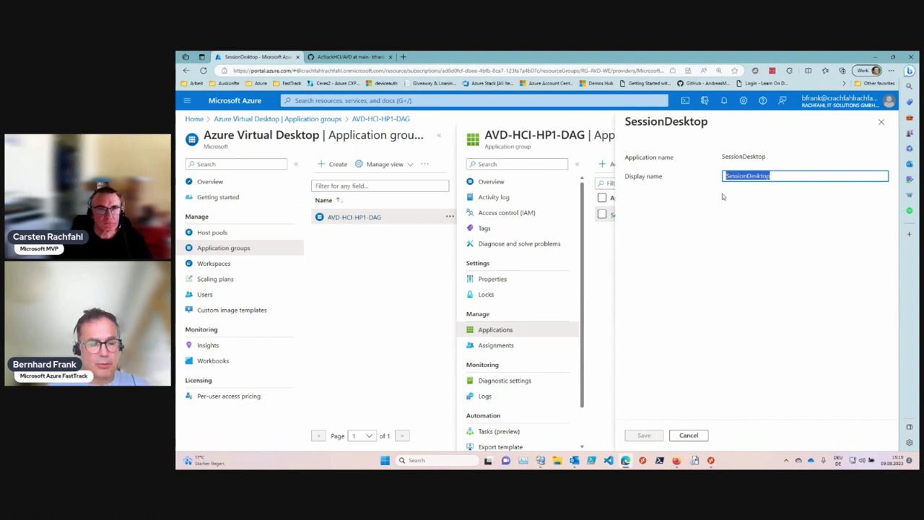
type("W11")
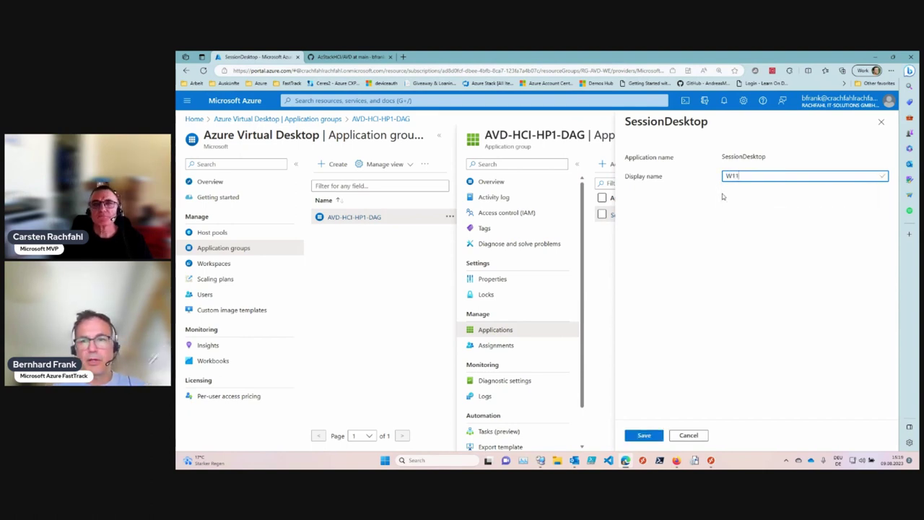
type(" M")
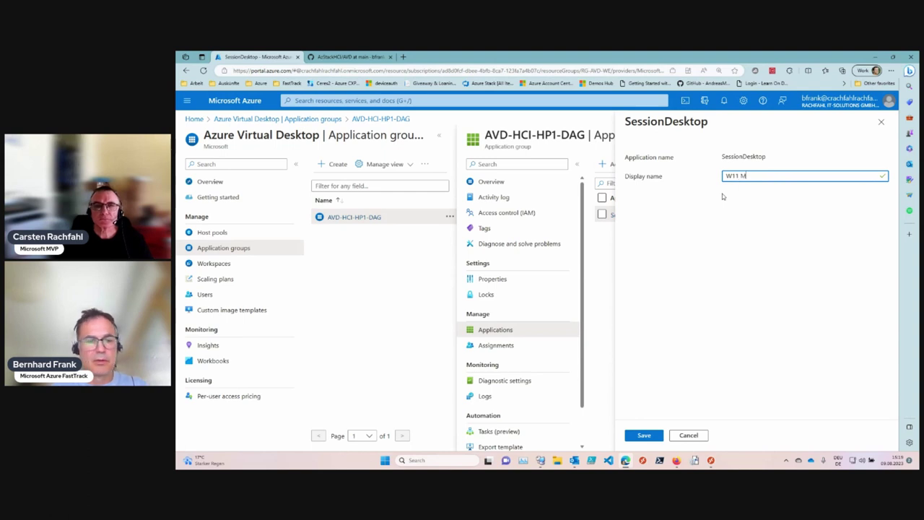
type("36")
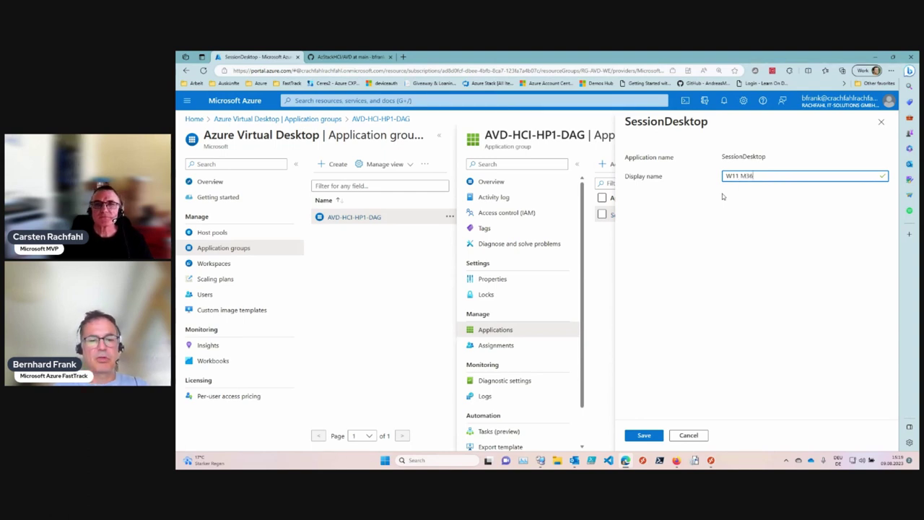
type("5")
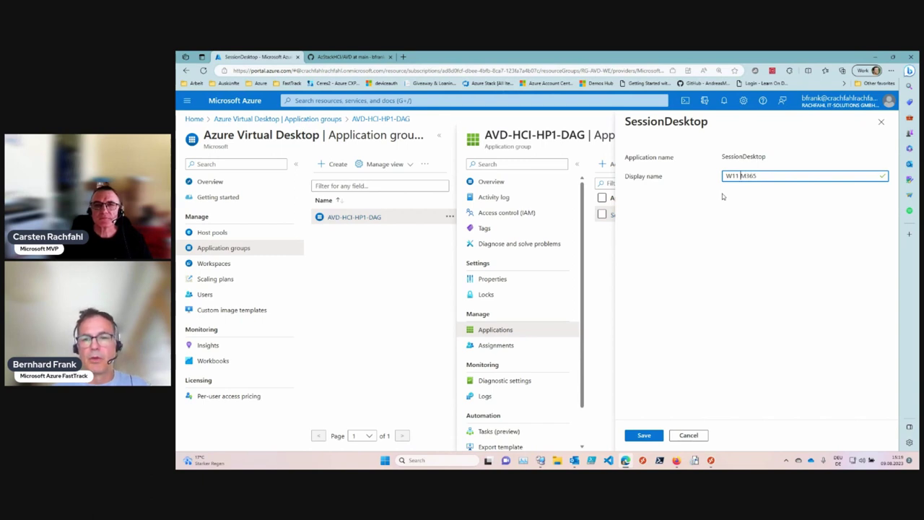
type("O")
key("End")
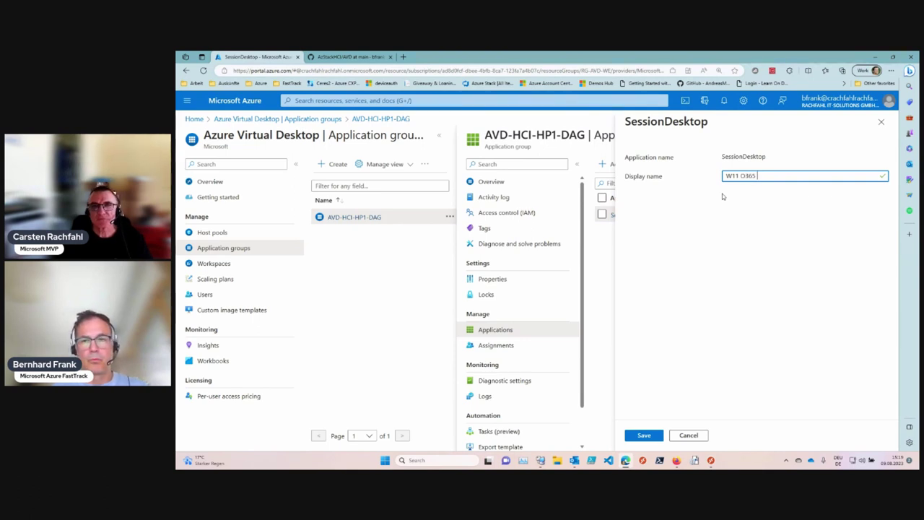
type("Desktop")
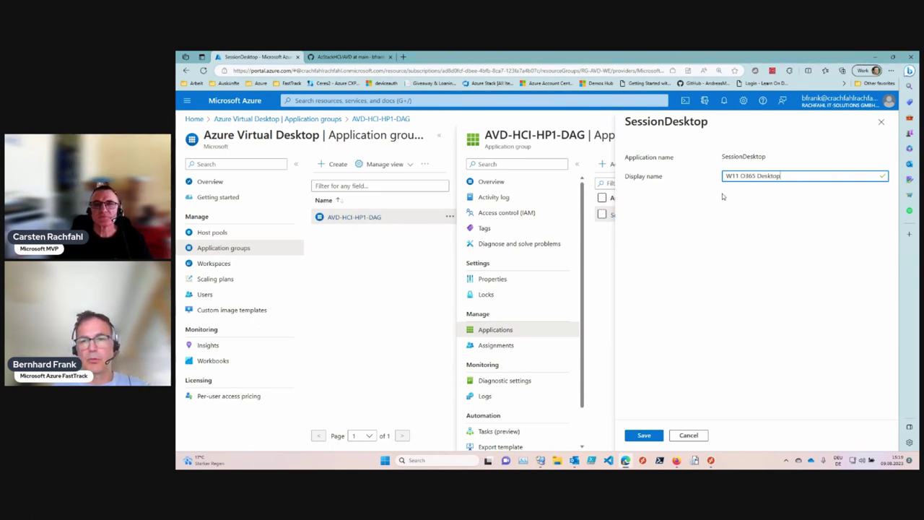
left_click(643, 435)
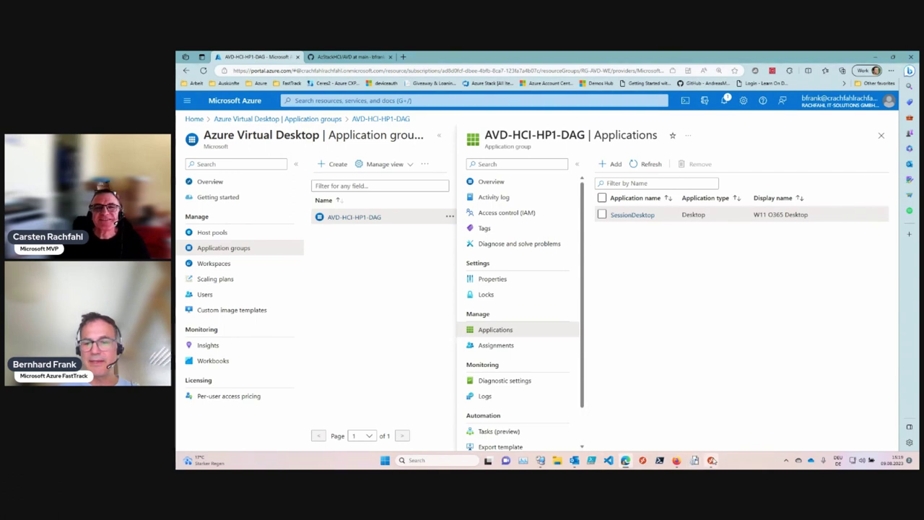
Switch to the Remote Desktop client and refresh AVD Workspace 1 to load the renamed desktop
left_click(711, 408)
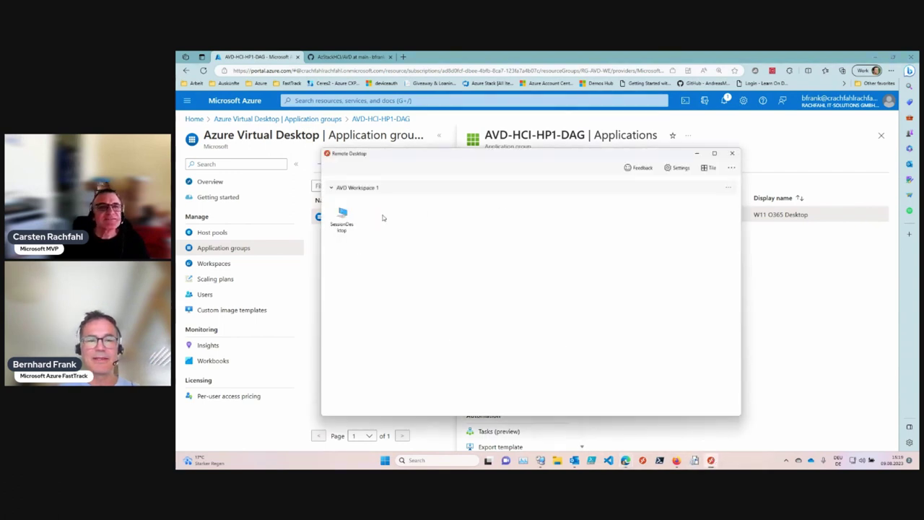
left_click(728, 187)
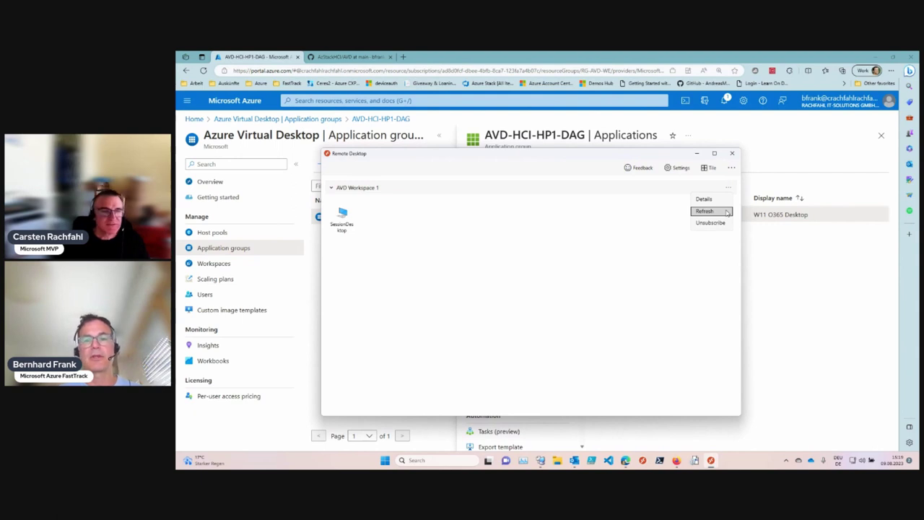
left_click(727, 212)
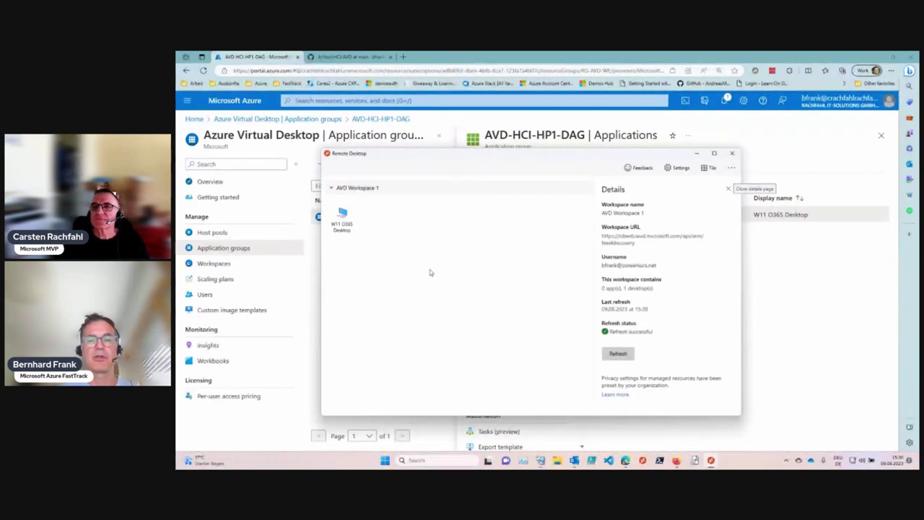
left_click(617, 353)
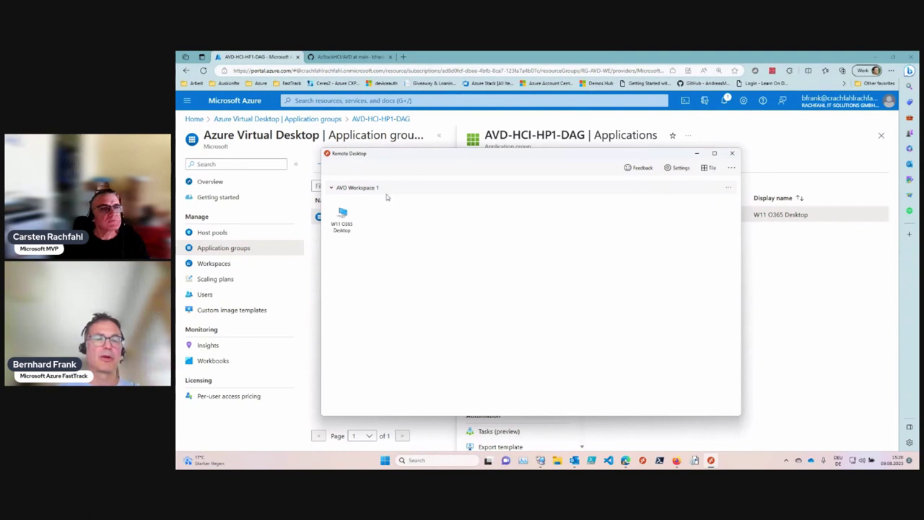
In the Azure portal, set the friendly name of workspace AVD-WS1 to "AVD Workspace on HCI" and save it
left_click(216, 265)
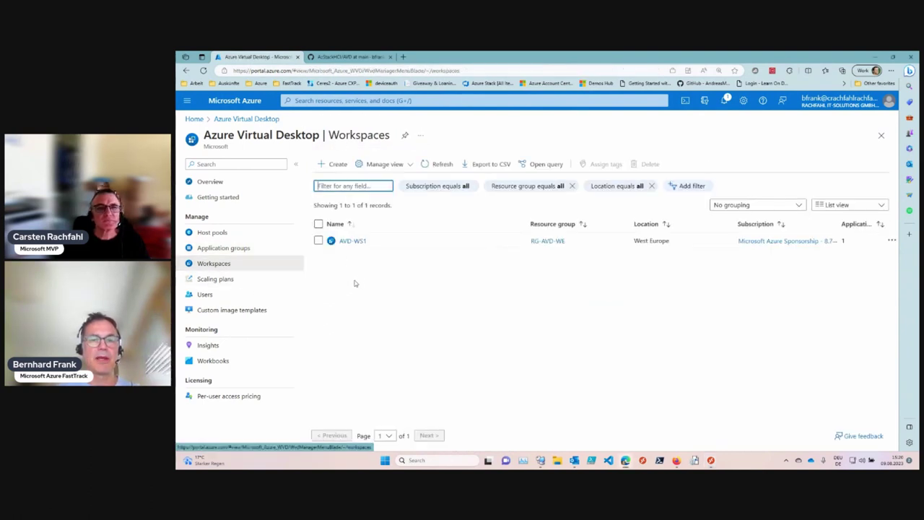
left_click(355, 241)
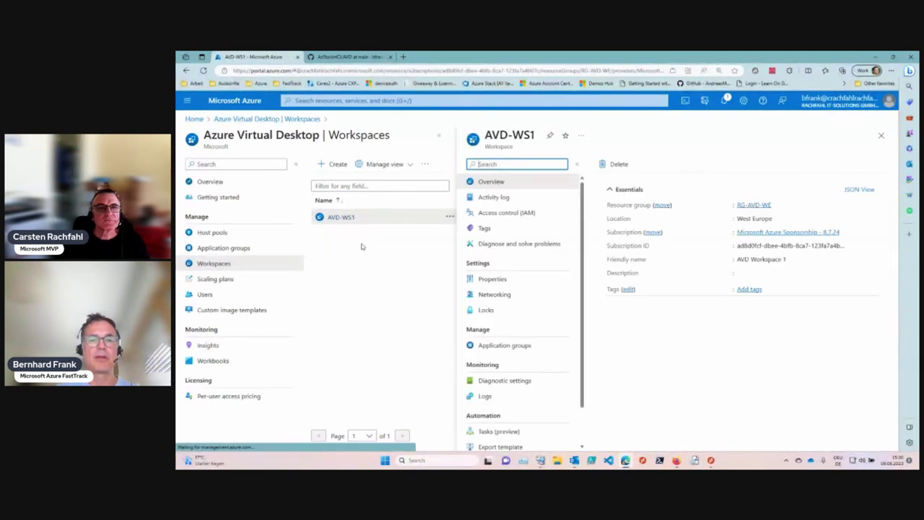
left_click(494, 279)
left_click(773, 358)
key("BackSpace")
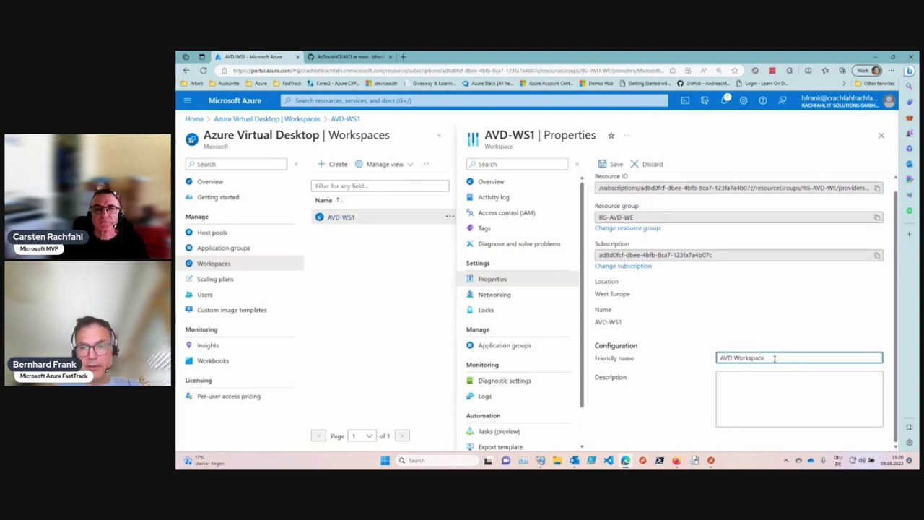
type("HCI")
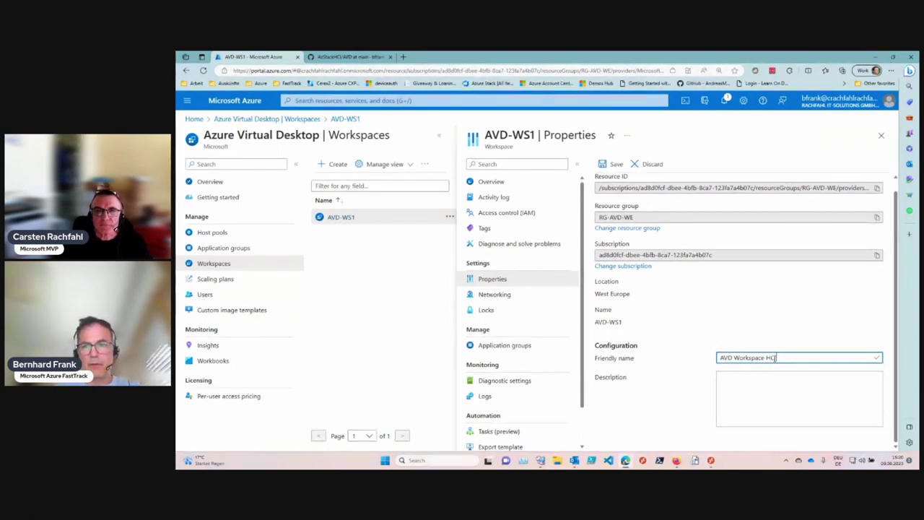
left_click(768, 358)
type("on")
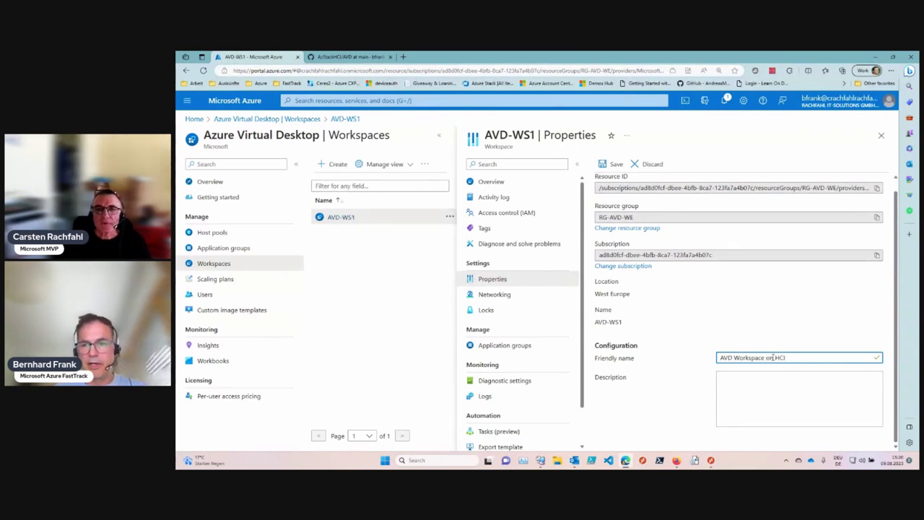
left_click(611, 165)
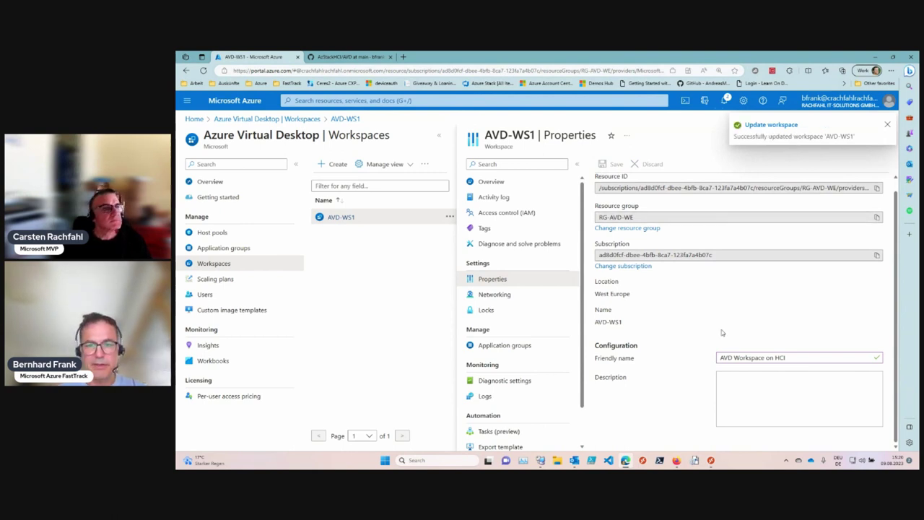
Return to the Remote Desktop client, refresh the workspace to load its new friendly name, and close its details
left_click(711, 462)
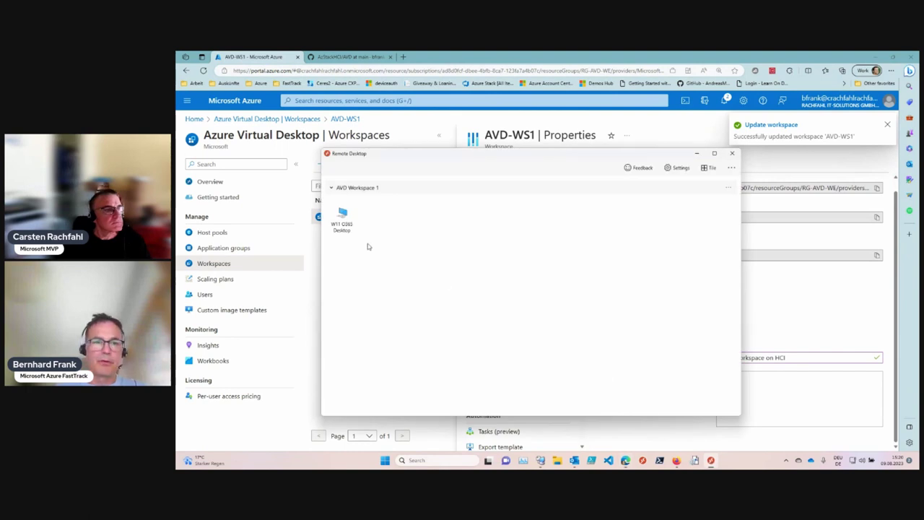
left_click(729, 189)
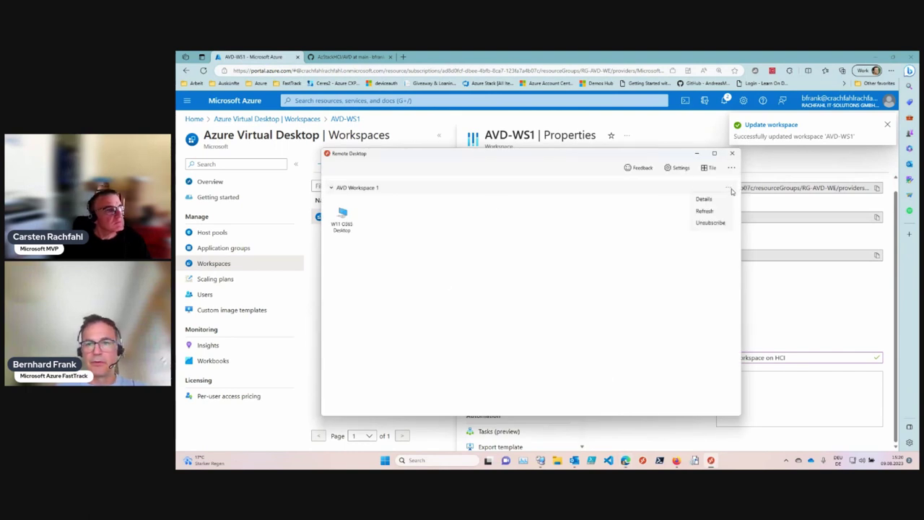
left_click(701, 210)
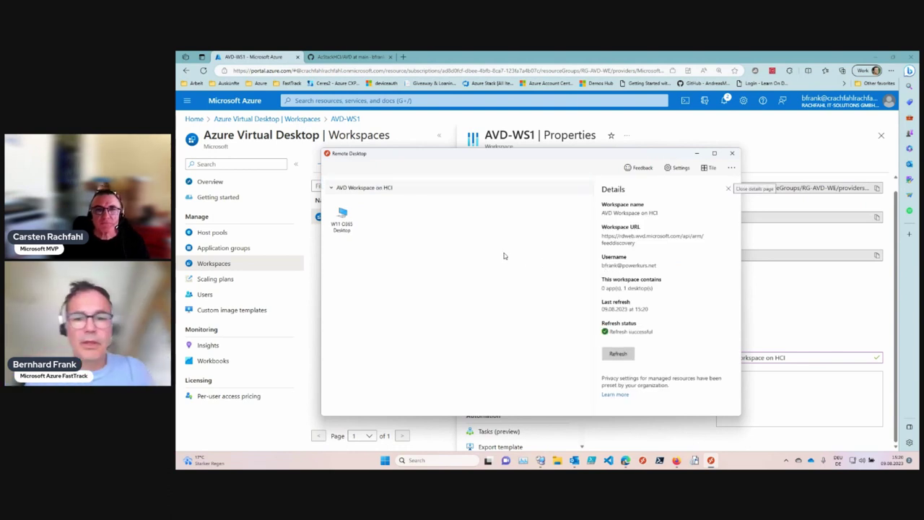
key("Escape")
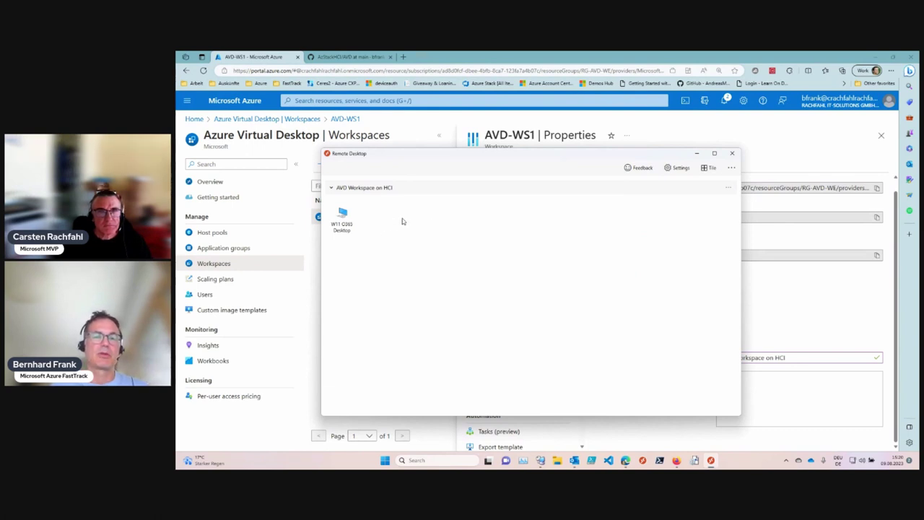
Return to the Azure portal, leave the AVD-WS1 properties, and start creating a new application group
left_click(880, 135)
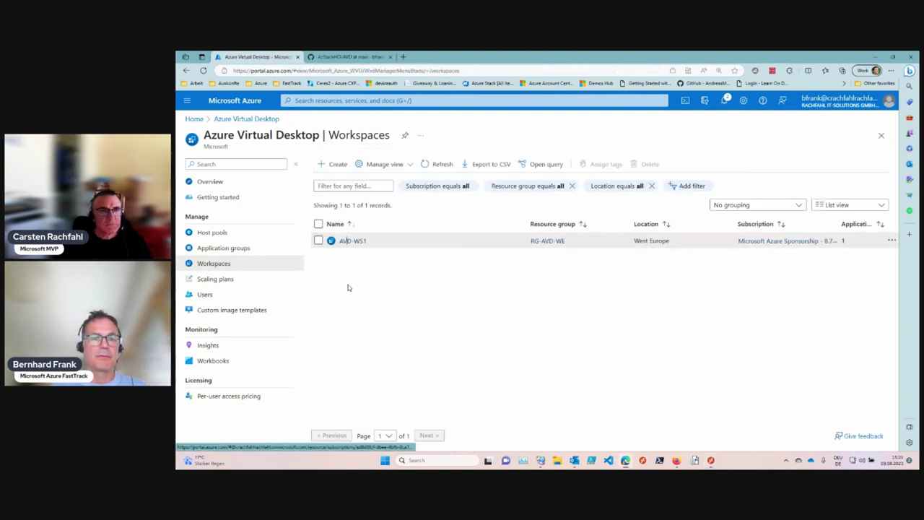
left_click(245, 250)
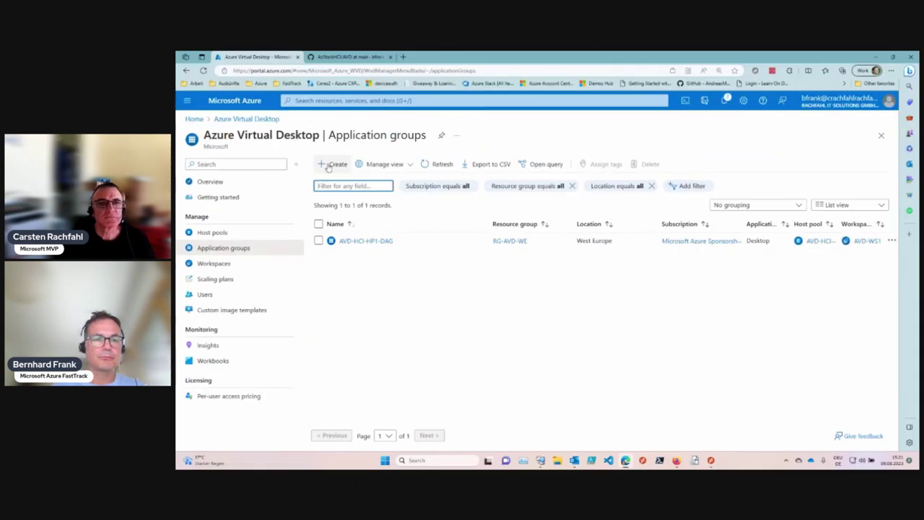
left_click(344, 166)
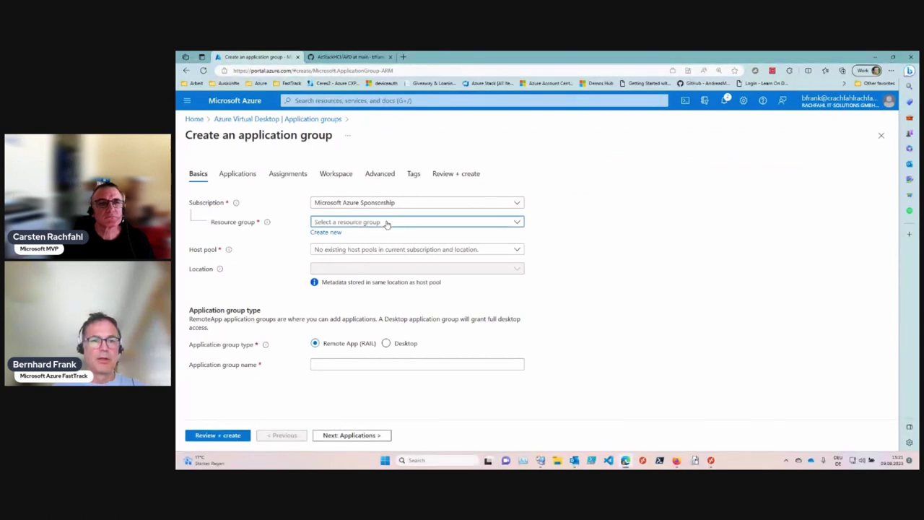
Assign the application group to subscription "Microsoft Azure Sponsorship - 8.7.24", resource group RG-AVD-WE and host pool AVD-HCI-HP1
left_click(386, 223)
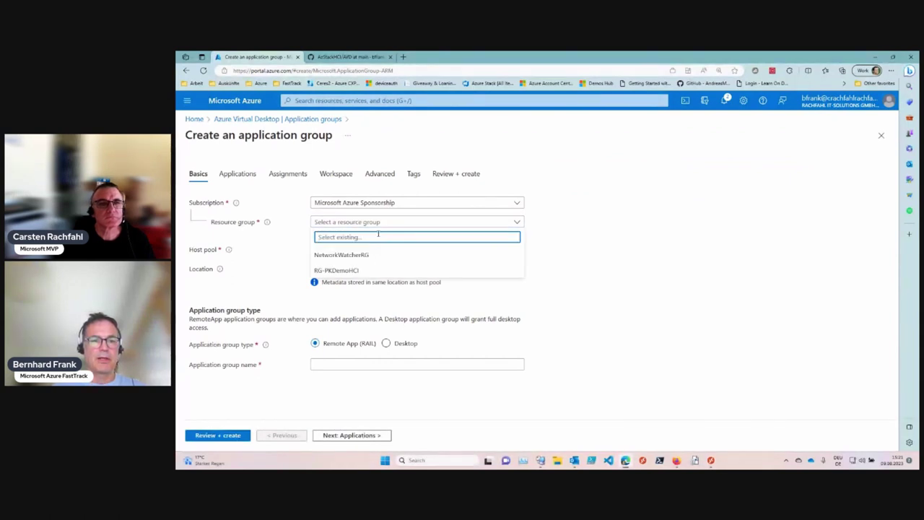
left_click(396, 204)
left_click(397, 249)
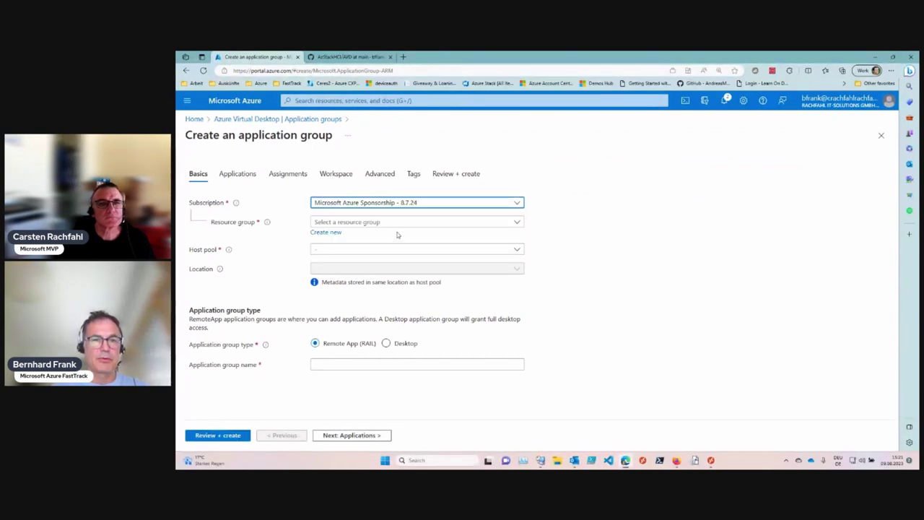
left_click(392, 223)
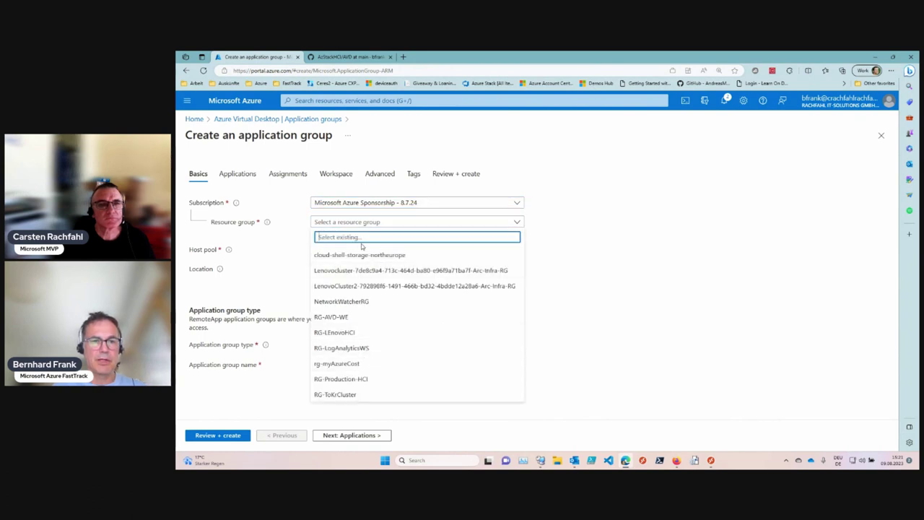
type("rg-a")
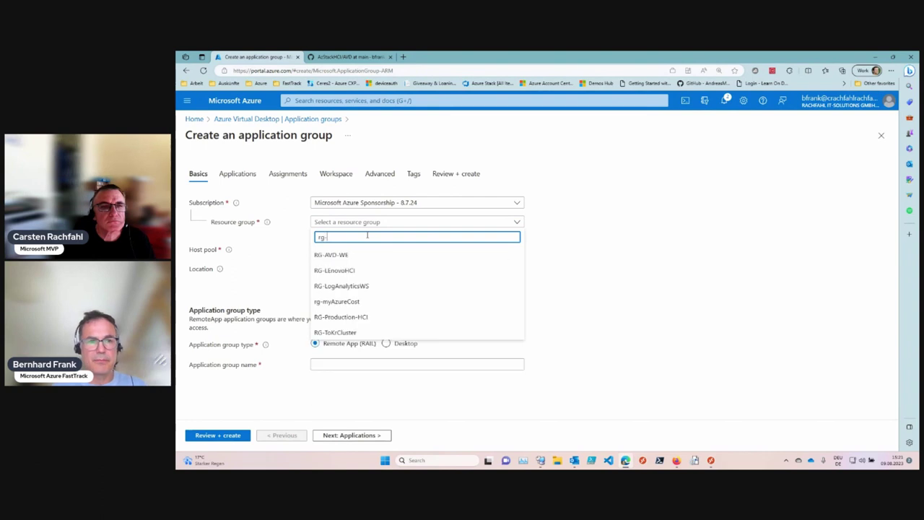
left_click(354, 254)
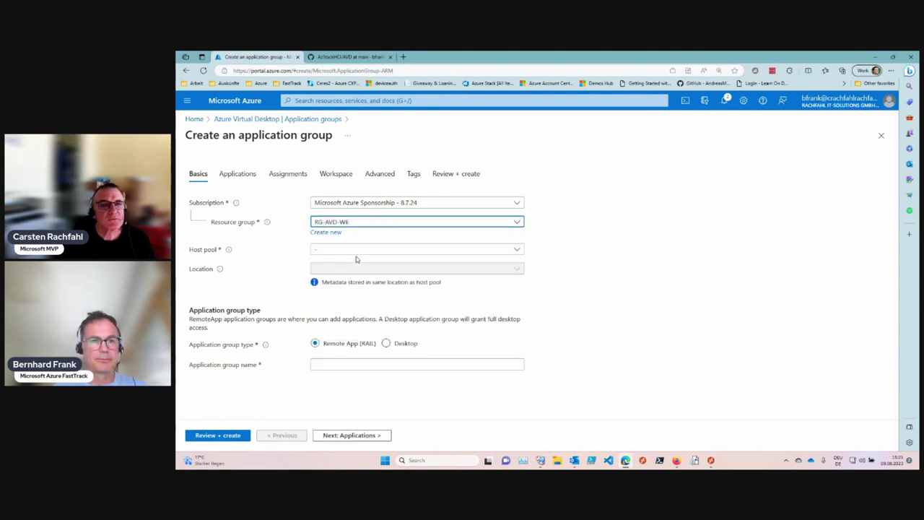
left_click(362, 249)
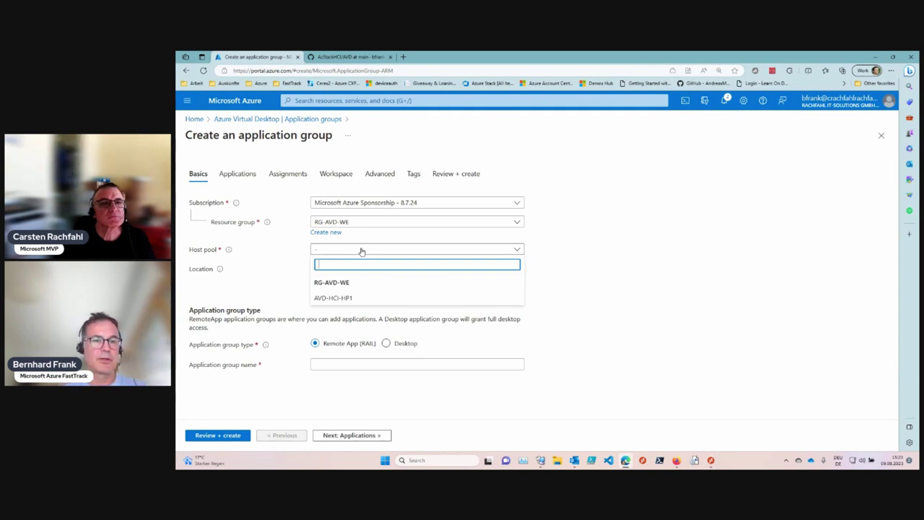
left_click(354, 298)
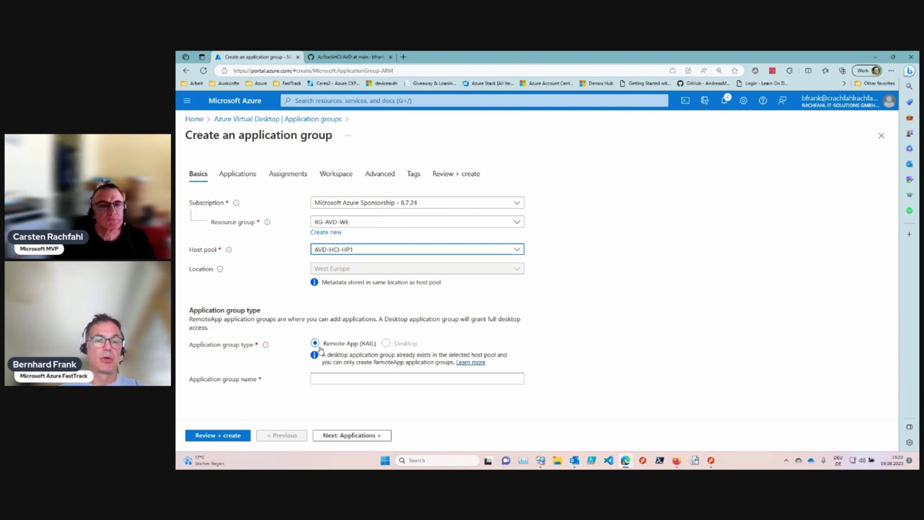
Name the RemoteApp application group "AVD-HCI-HP1-RemoteApps"
left_click(371, 376)
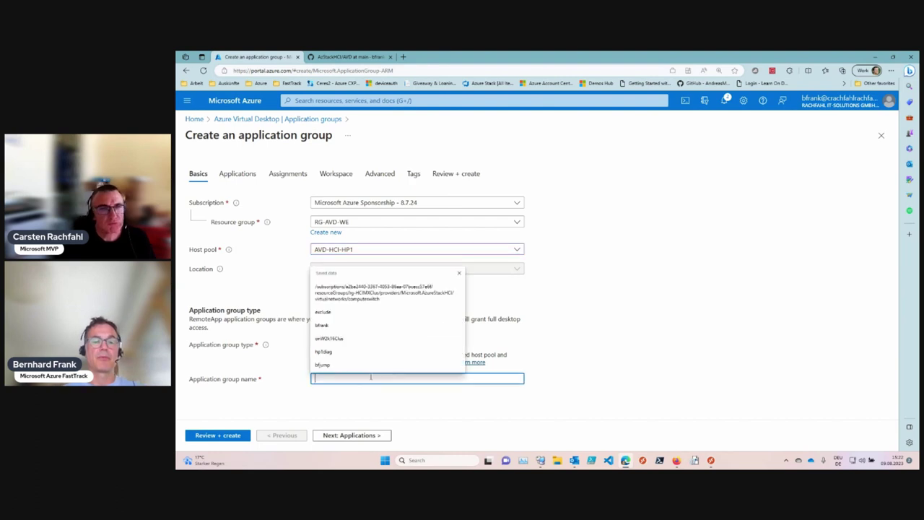
left_click(615, 368)
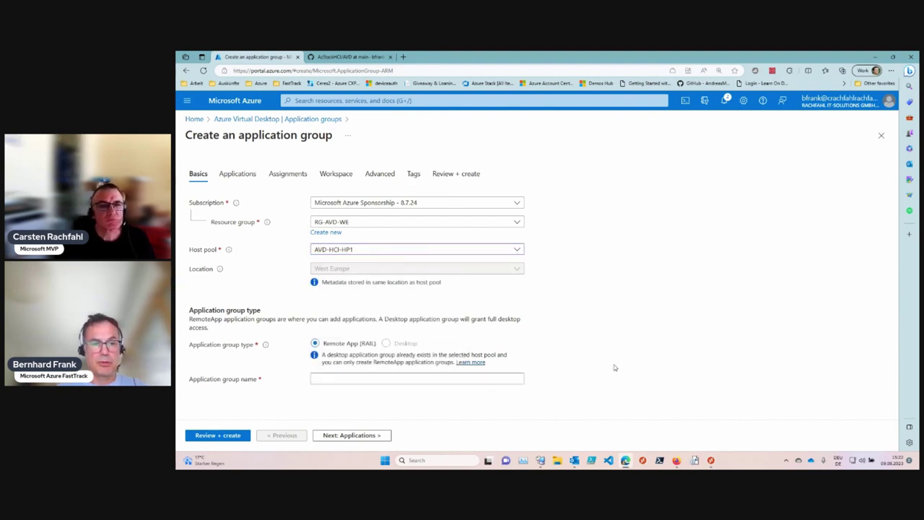
left_click(382, 377)
type("AVD-HP1")
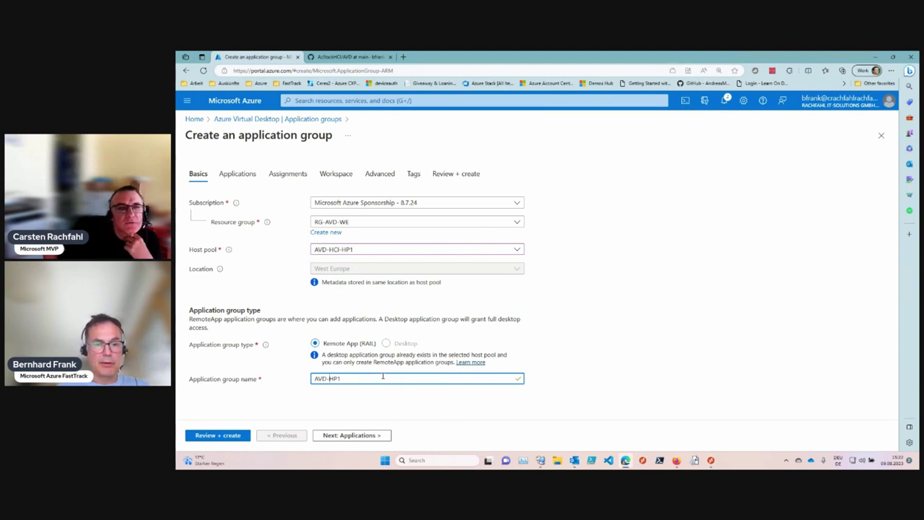
type("CI-HP1-")
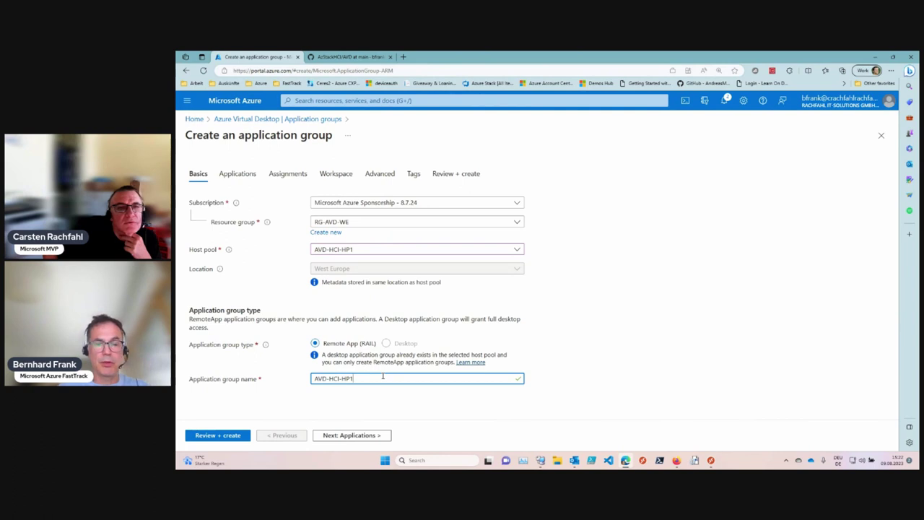
type("RemoteApps")
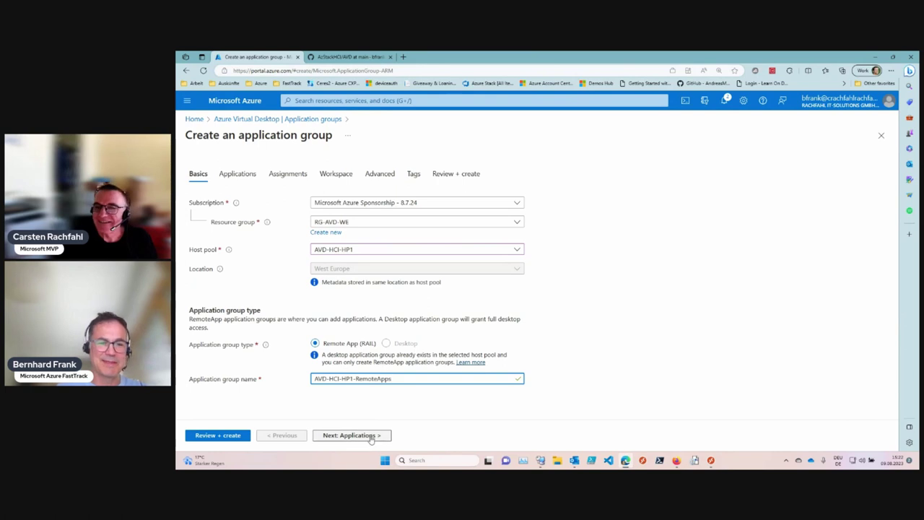
Proceed to the group's applications and add Excel with Start menu as the application source
left_click(371, 436)
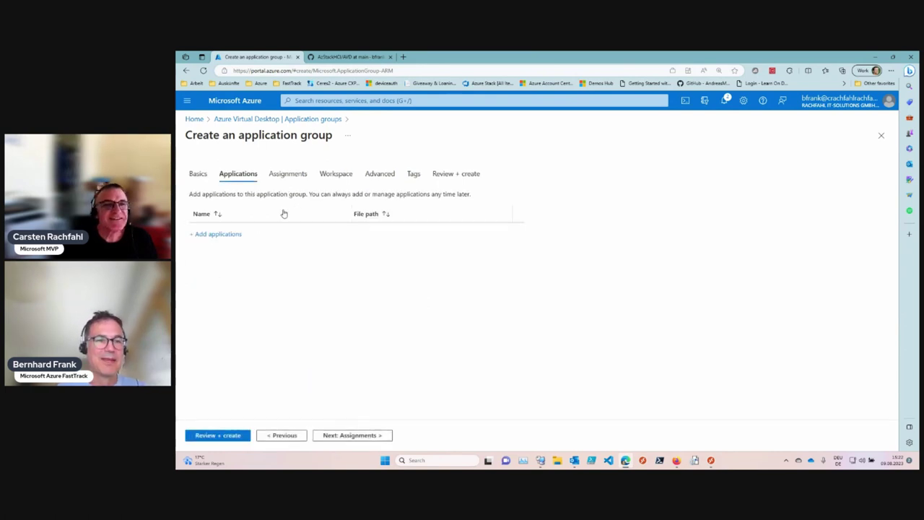
left_click(229, 236)
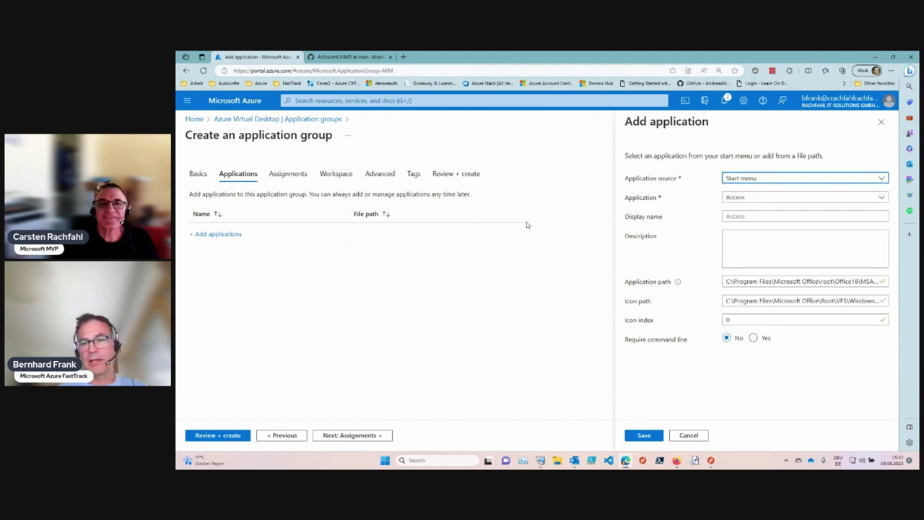
left_click(771, 178)
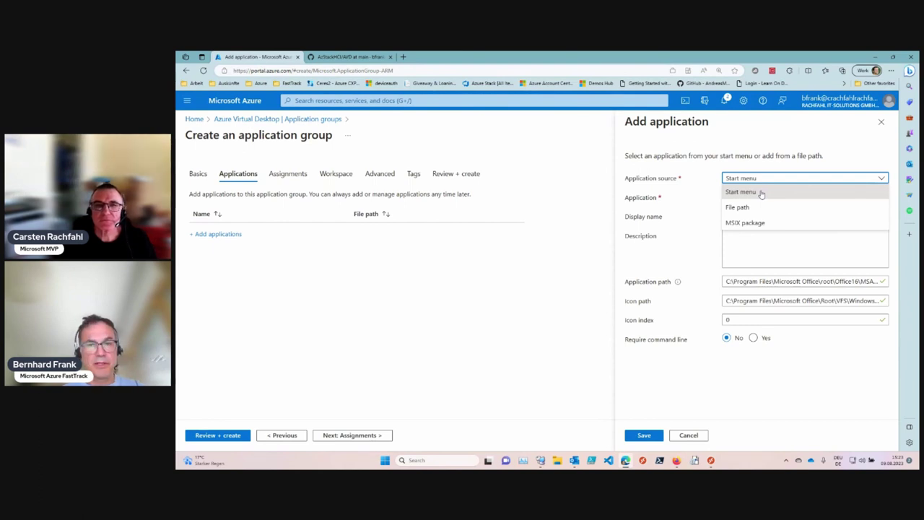
left_click(760, 194)
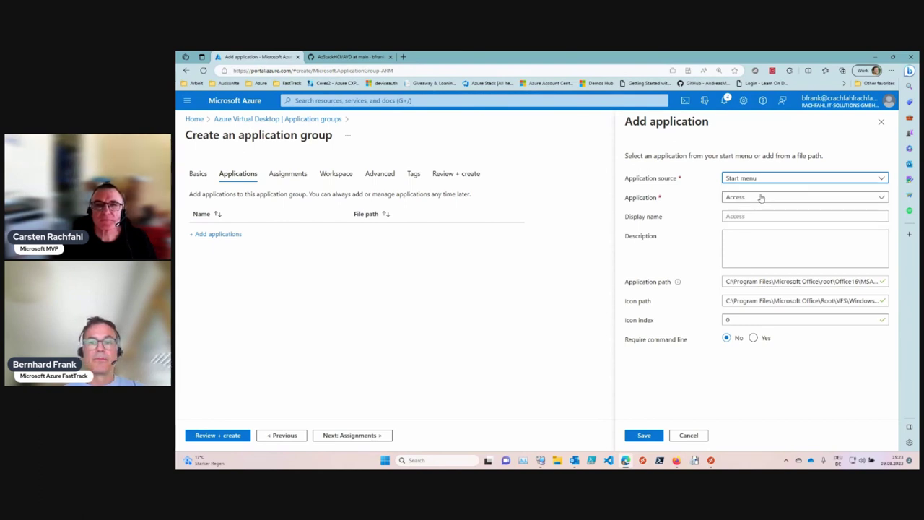
left_click(760, 200)
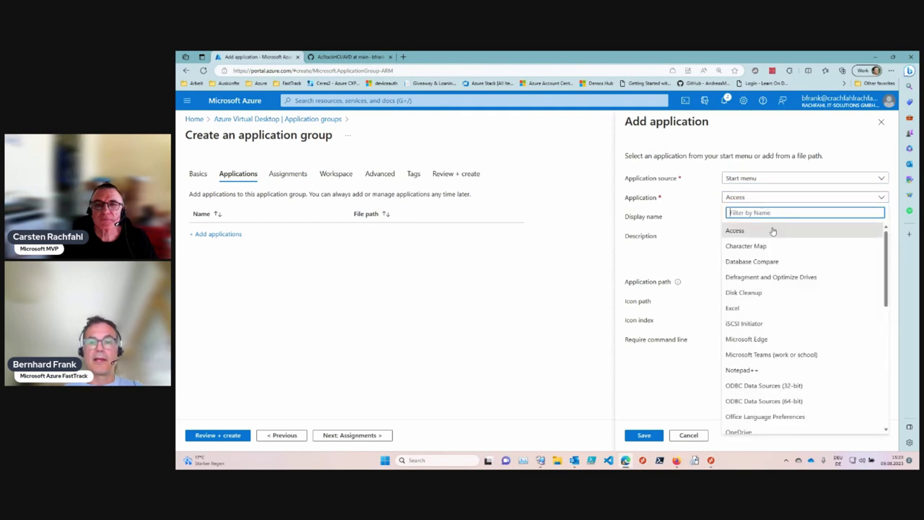
left_click(779, 372)
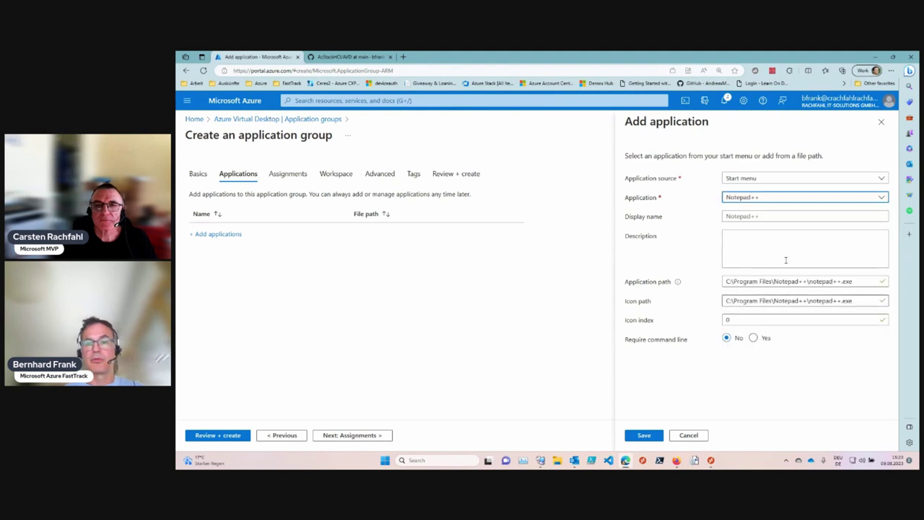
left_click(778, 198)
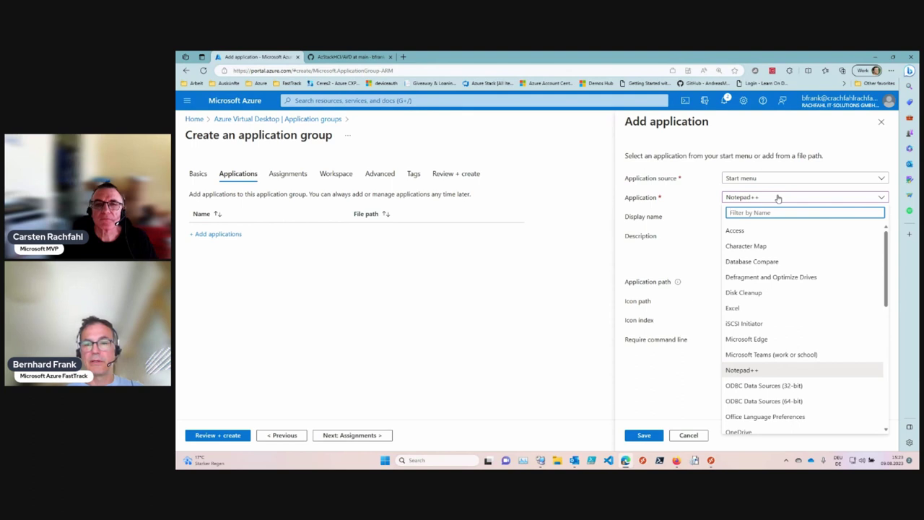
left_click(765, 308)
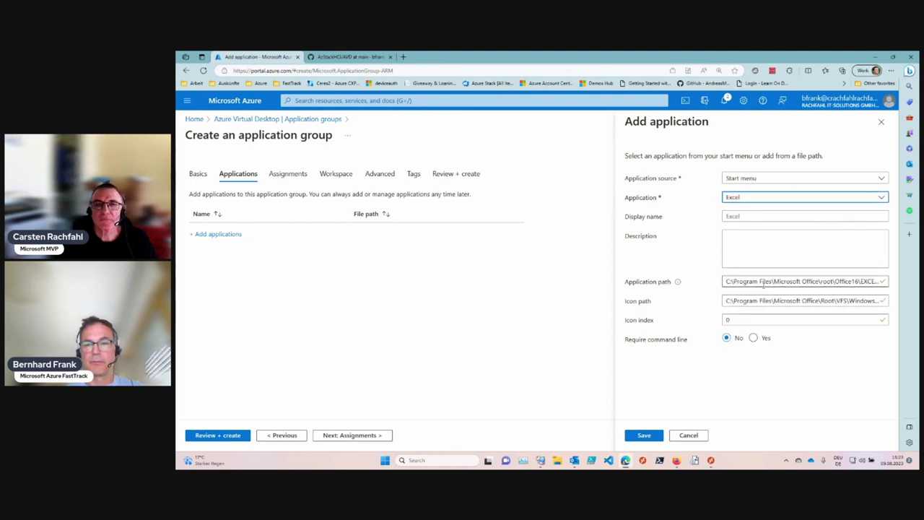
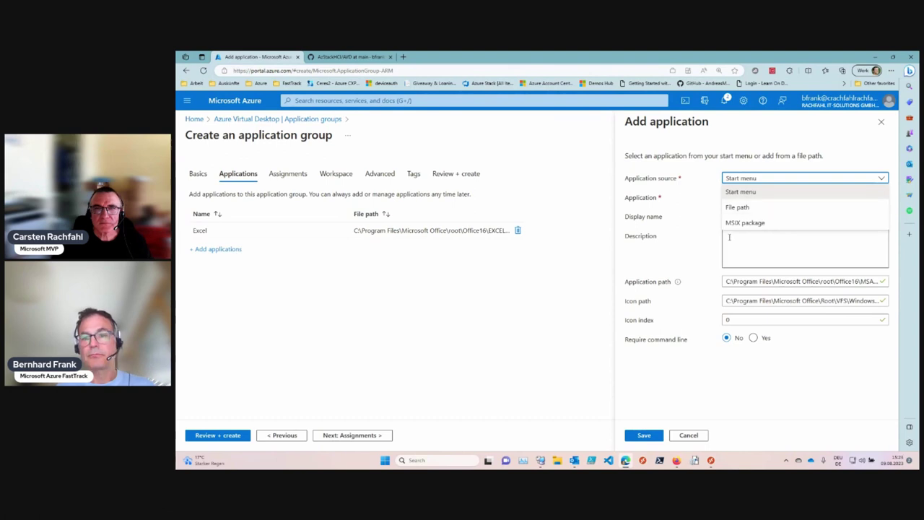
Add Notepad++ as a second application, using Start menu as its source, and save it
left_click(744, 181)
left_click(744, 180)
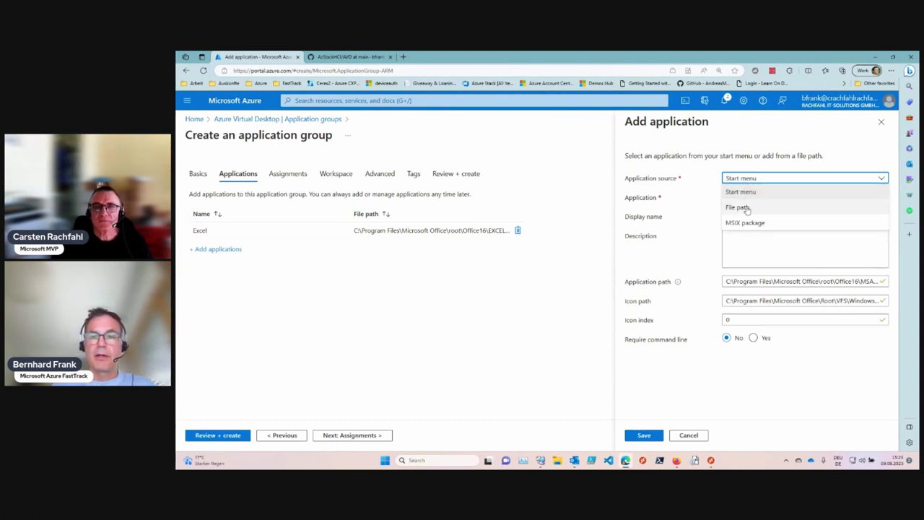
left_click(735, 190)
left_click(739, 197)
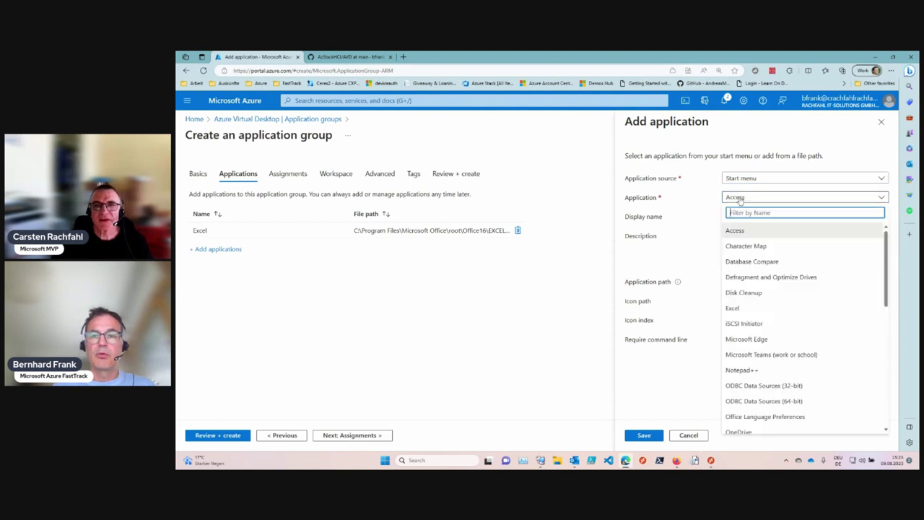
left_click(754, 370)
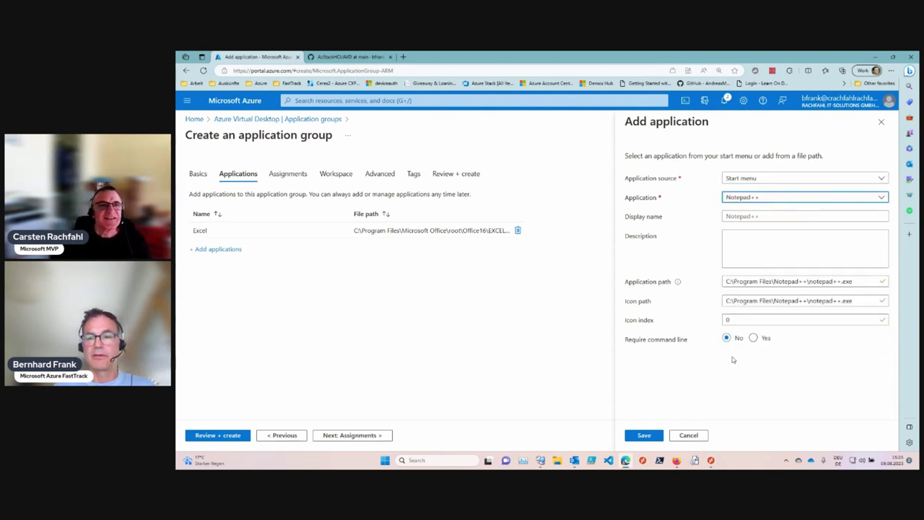
left_click(648, 438)
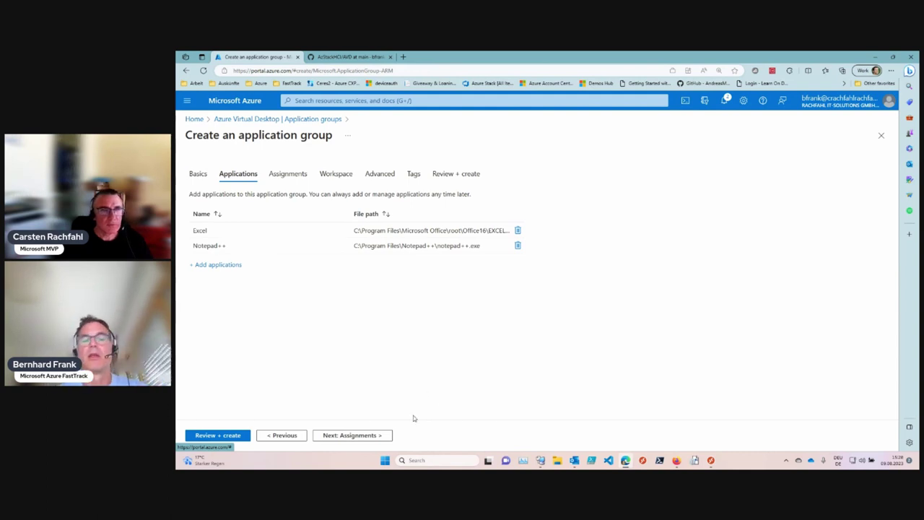
Assign the AVDUsers group to the new application group
left_click(352, 435)
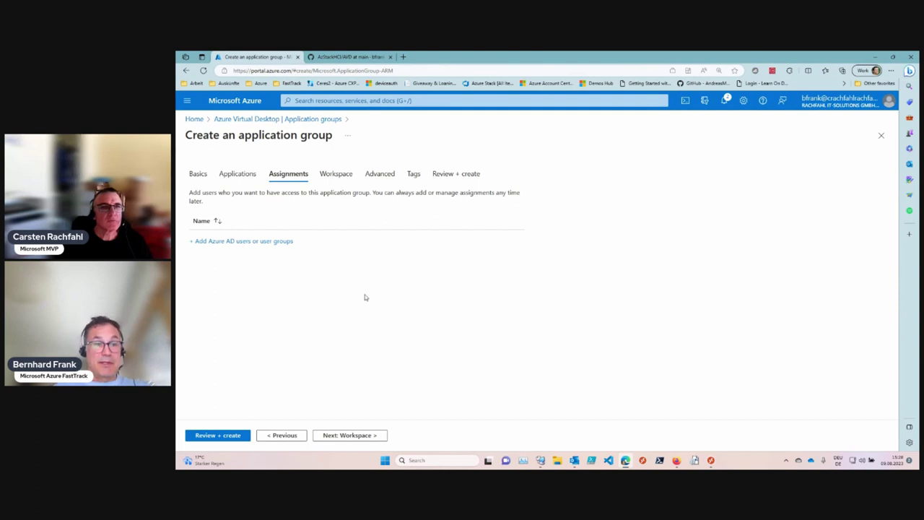
left_click(288, 243)
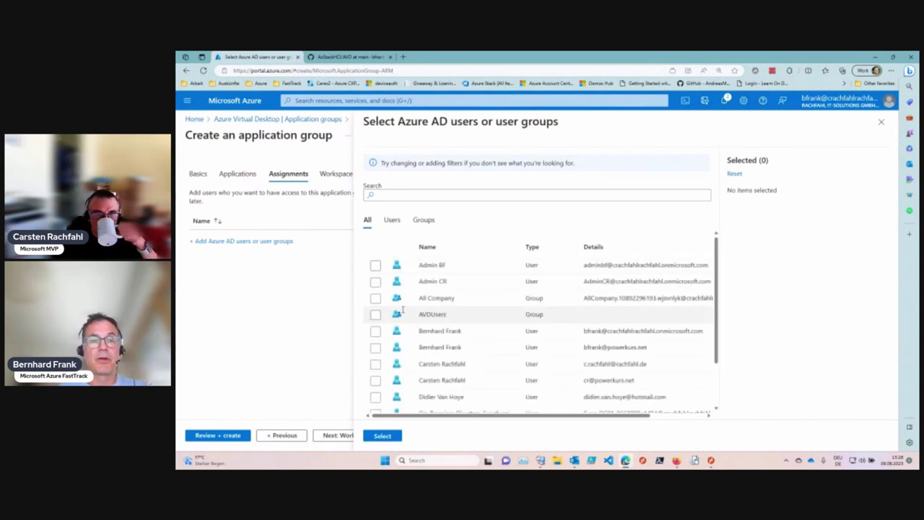
left_click(375, 315)
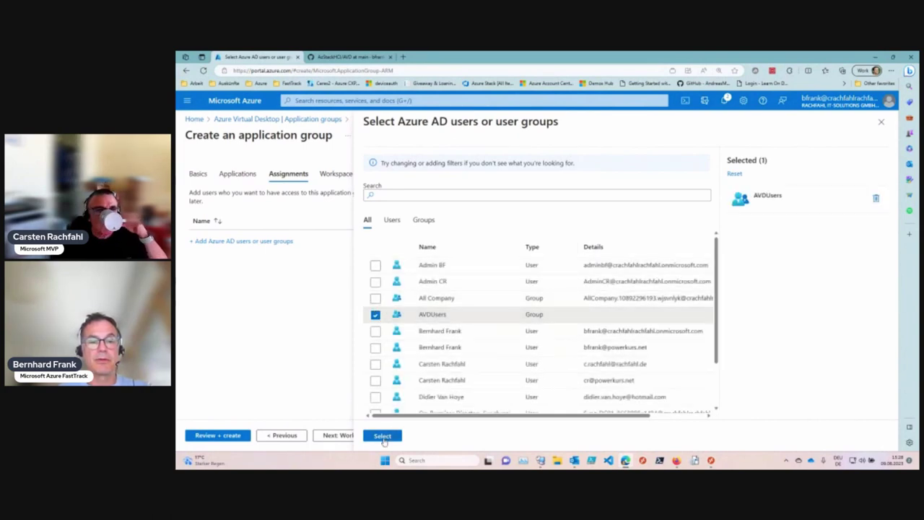
left_click(383, 435)
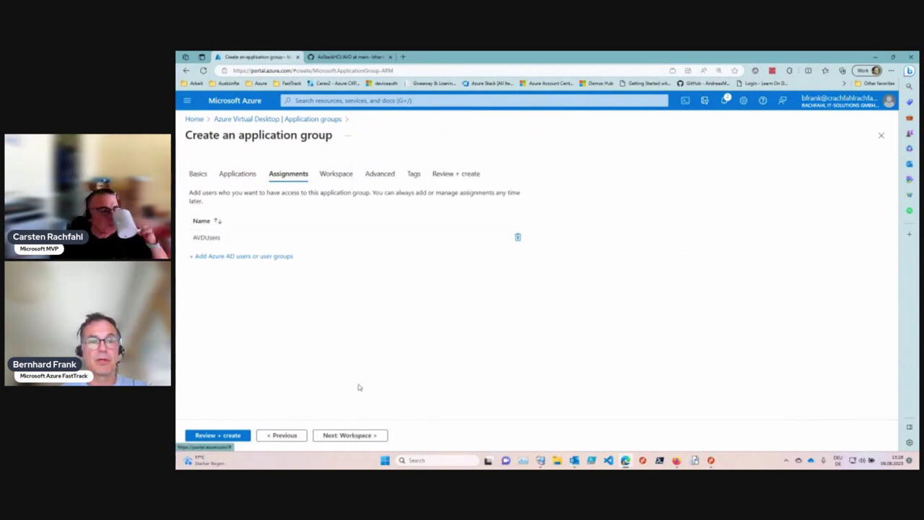
Enable registering the application group to workspace AVD-WS1 and continue to the diagnostic settings
left_click(370, 435)
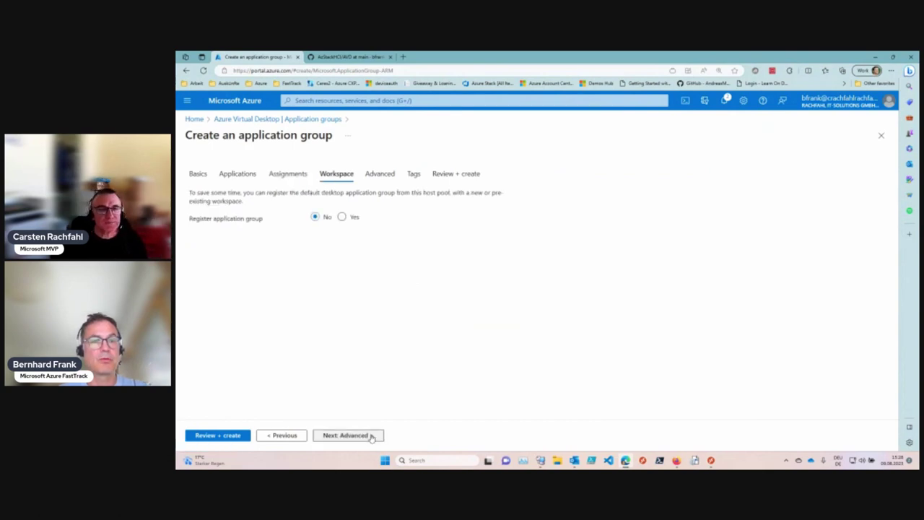
left_click(344, 218)
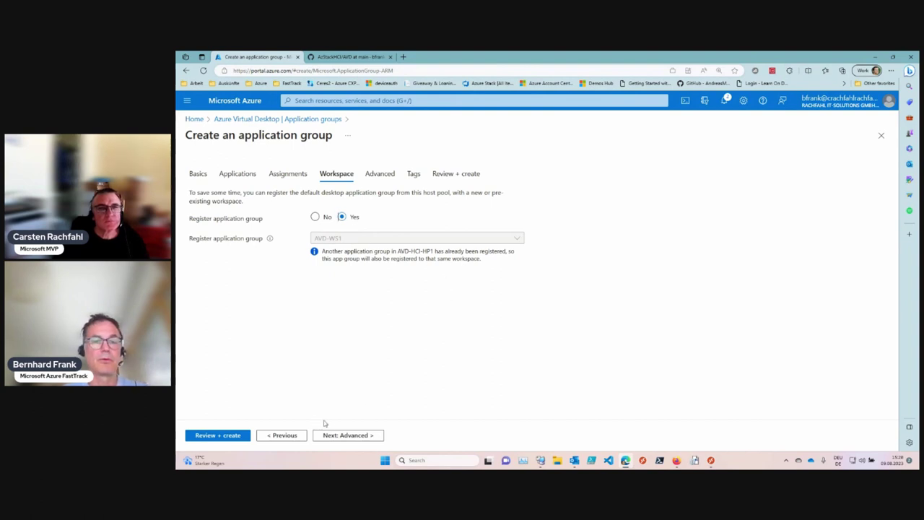
left_click(358, 436)
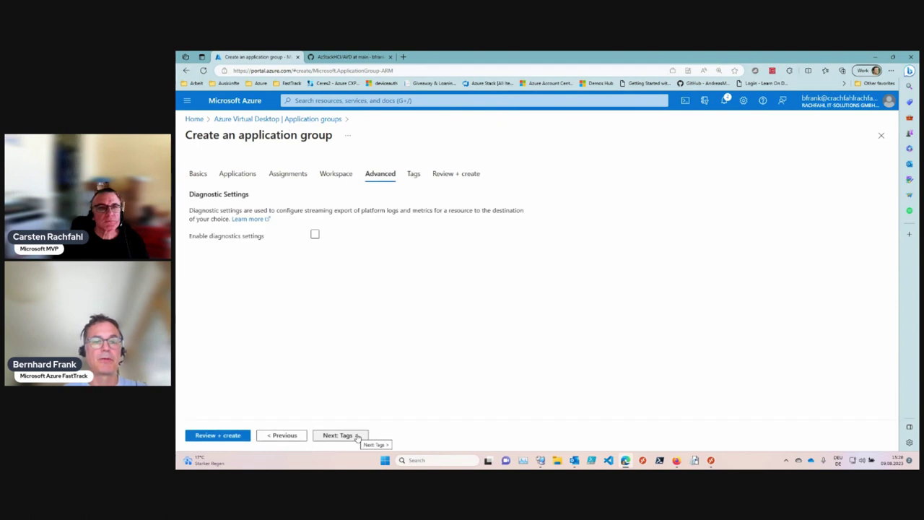
Proceed through the diagnostic settings and tags without changes, and create the AVD-HCI-HP1-RemoteApps application group
left_click(357, 435)
left_click(357, 435)
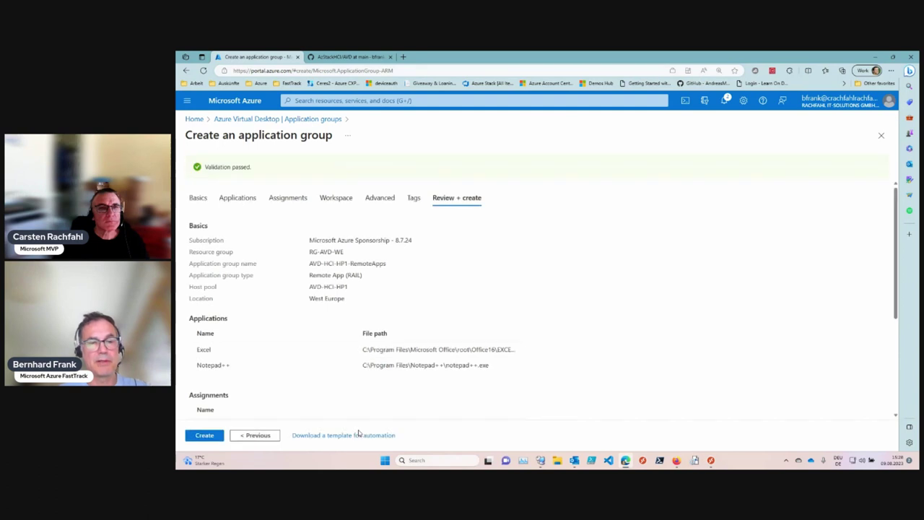
left_click(206, 435)
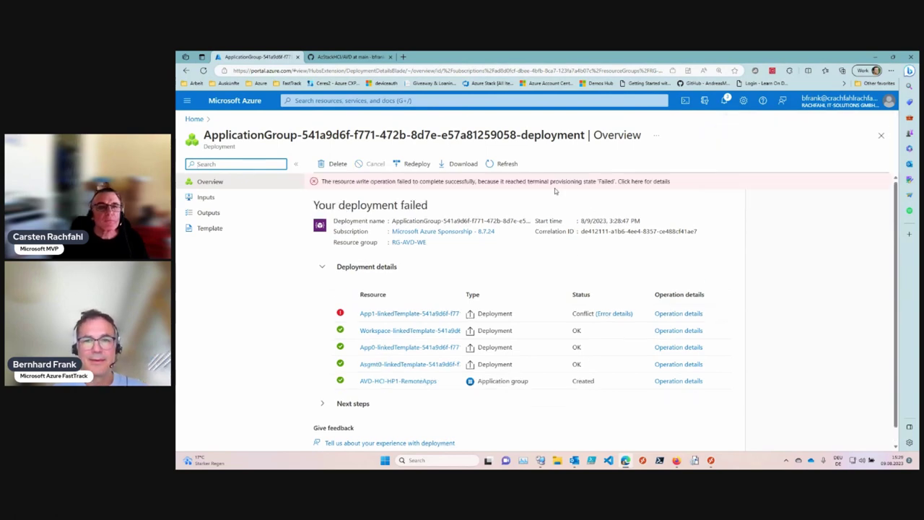
Examine the error details, raw error and operation details of the failed App1 linked template deployment
left_click(404, 316)
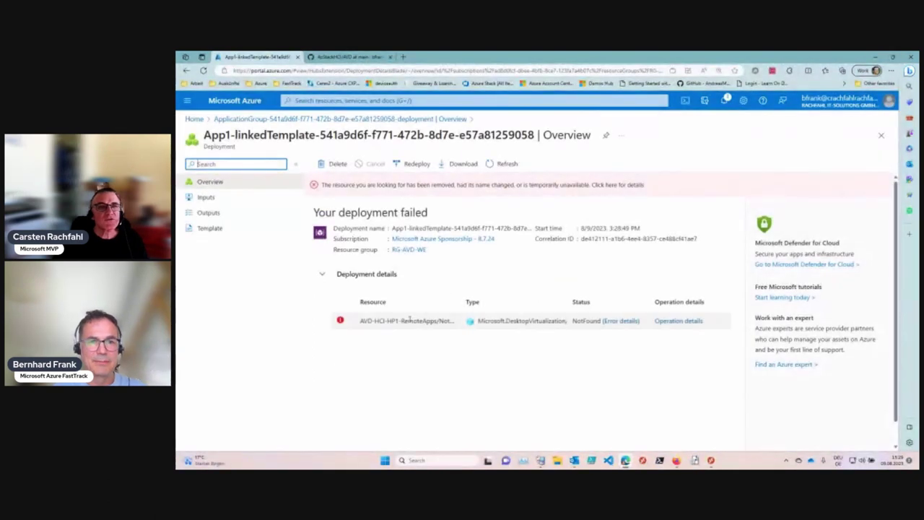
left_click(625, 324)
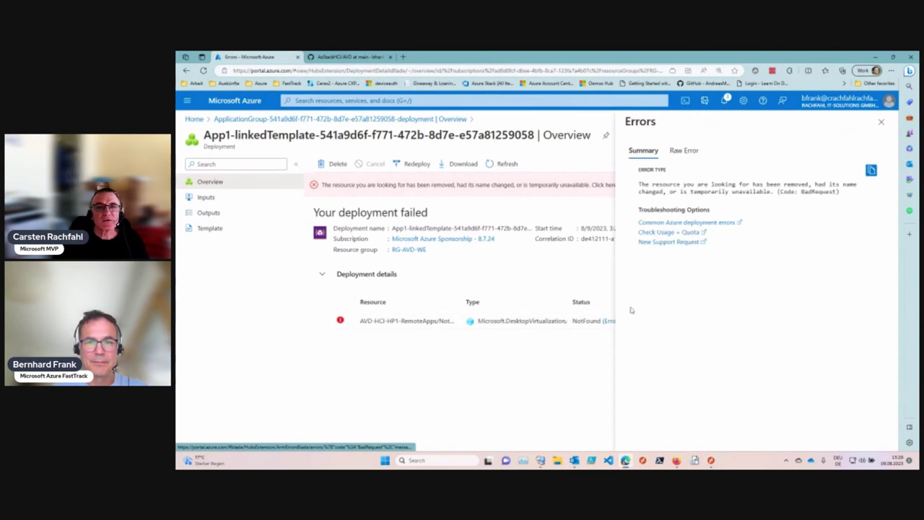
left_click(684, 150)
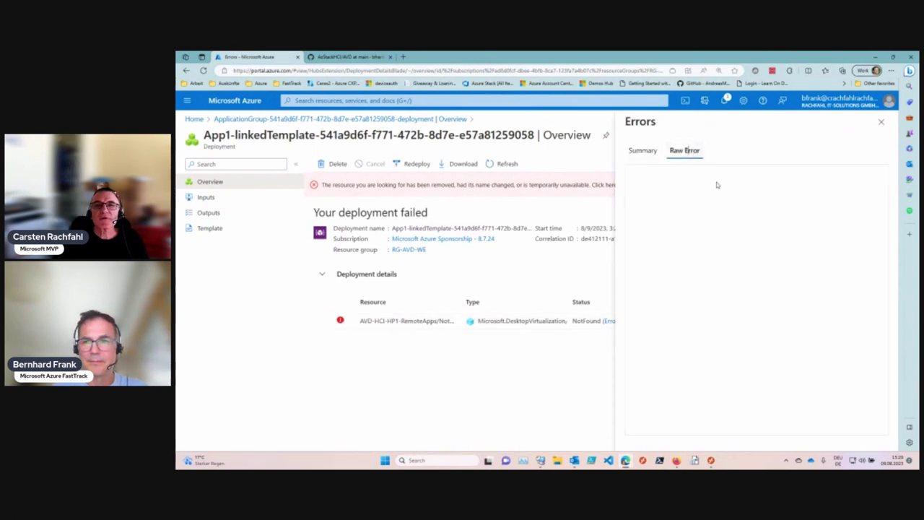
left_click(880, 122)
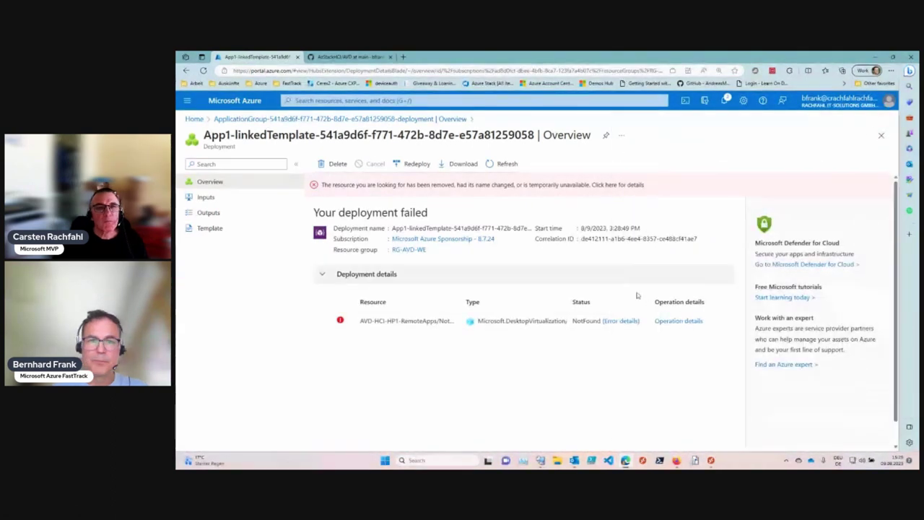
left_click(682, 325)
scroll(744, 231, "down", 3)
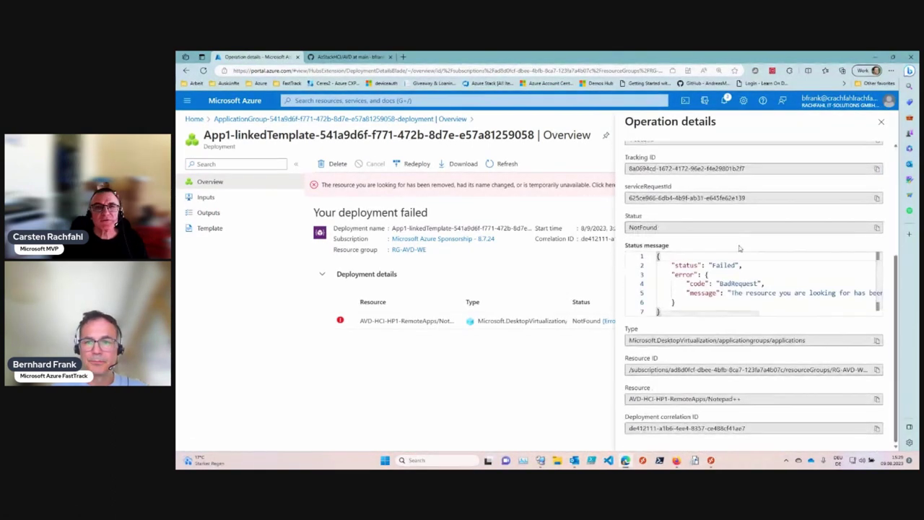
left_click_drag(728, 315, 830, 316)
left_click(880, 121)
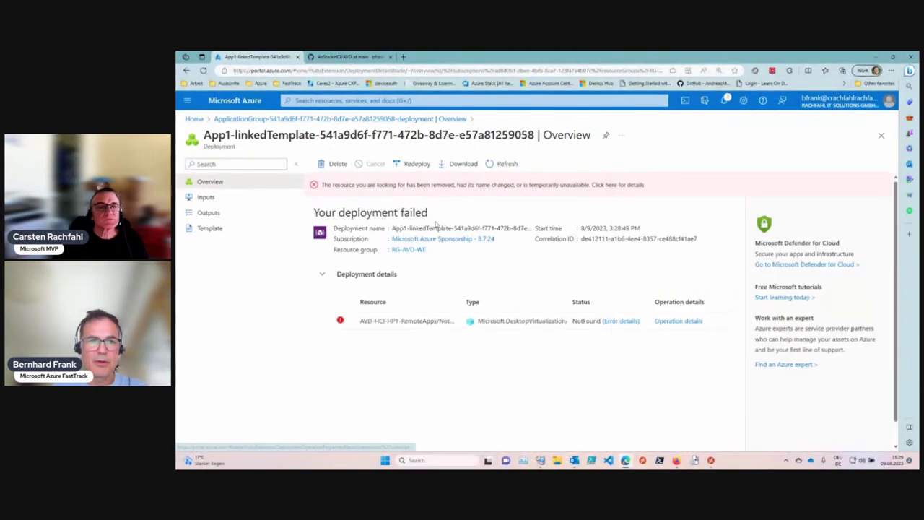
Inspect the application name in the failed deployment's template, and return to the application group deployment overview
left_click(210, 228)
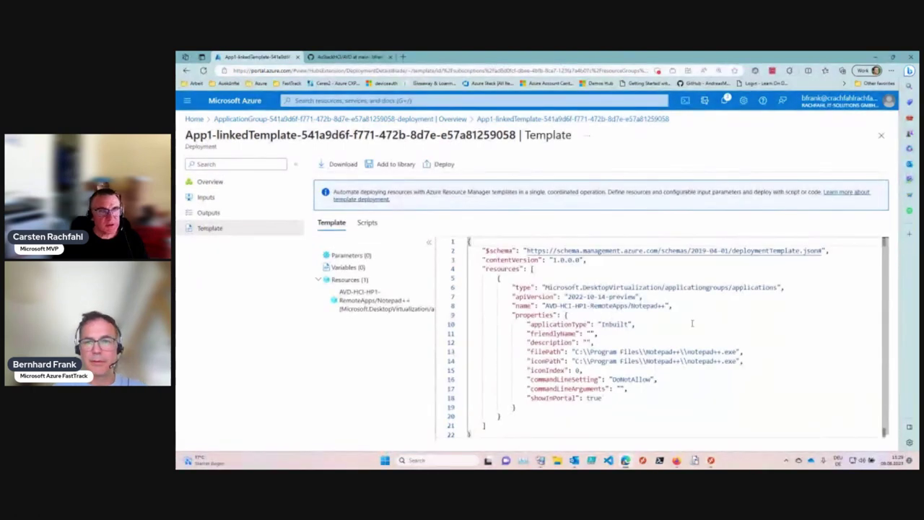
left_click_drag(665, 306, 556, 306)
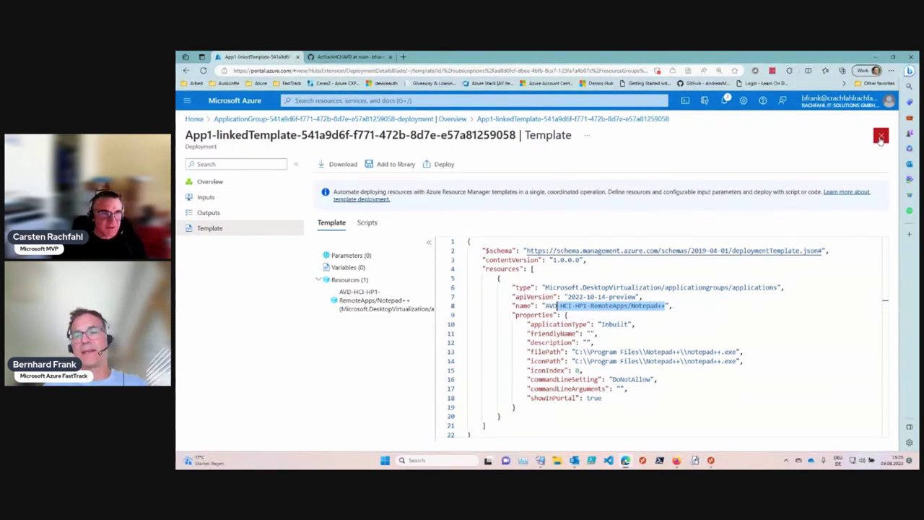
left_click(881, 138)
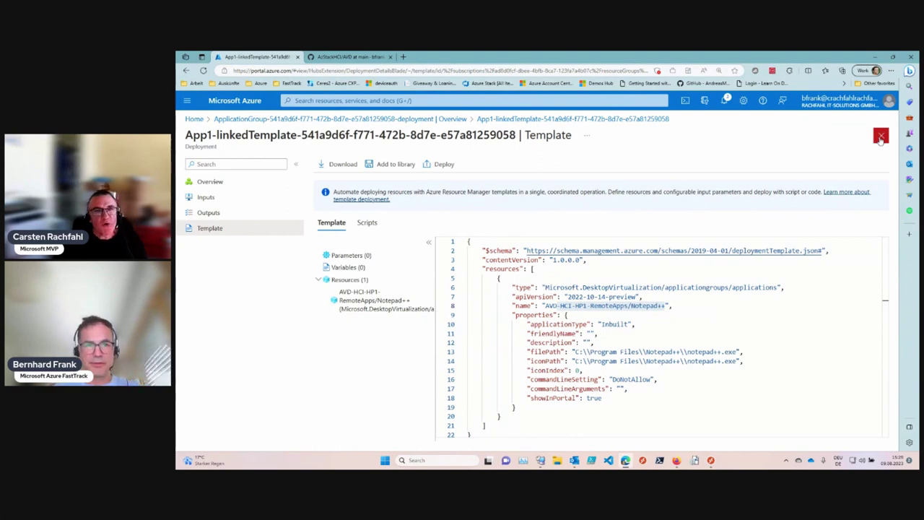
left_click(881, 137)
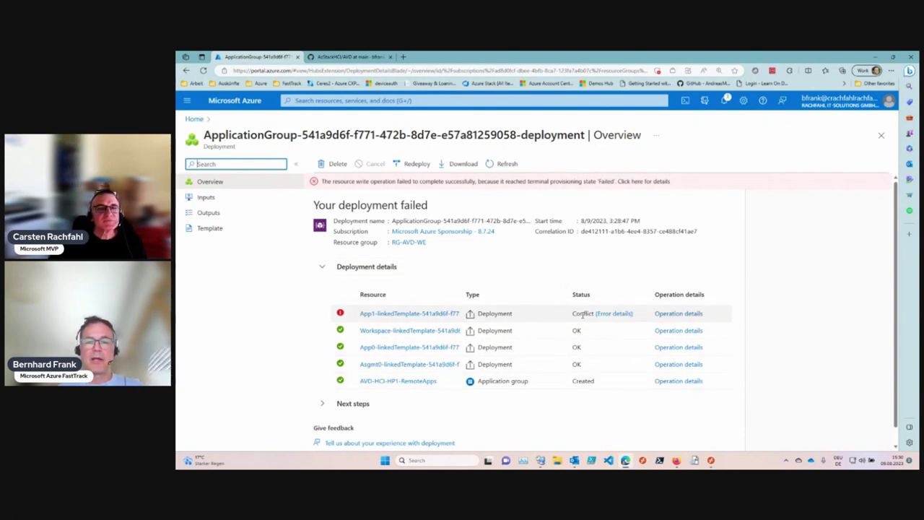
Switch to the Remote Desktop client and refresh the AVD Workspace on HCI workspace
left_click(711, 460)
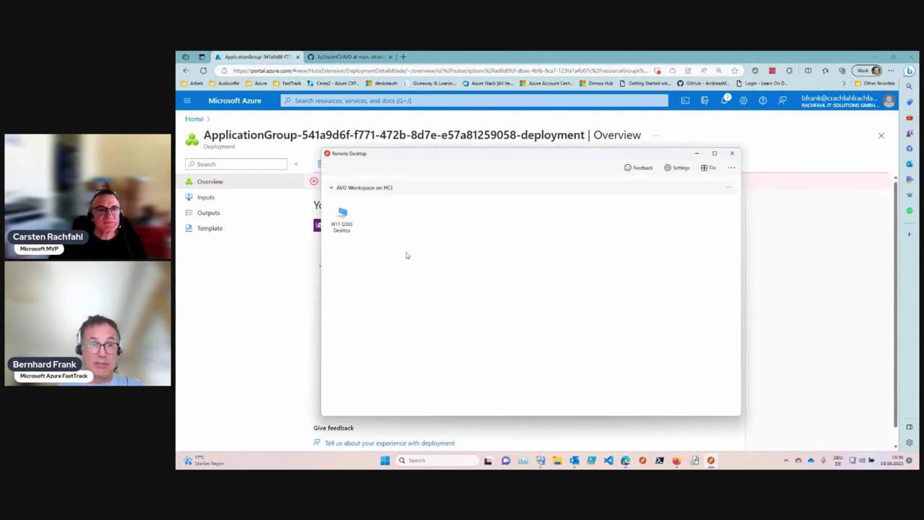
left_click(727, 187)
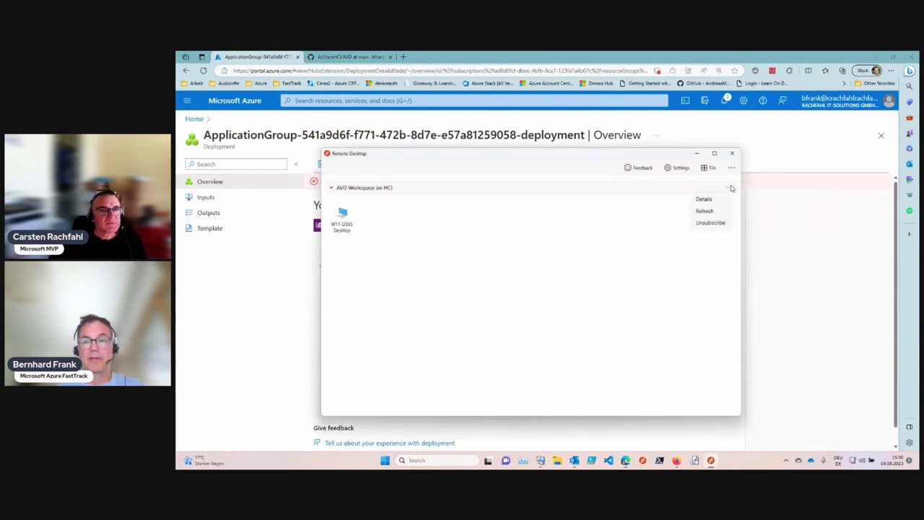
left_click(711, 211)
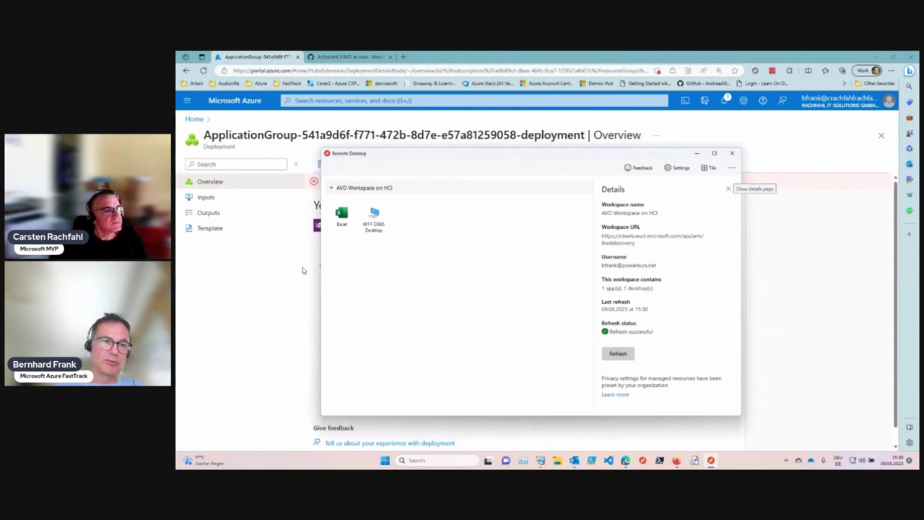
Return to the Azure portal and open the list of applications in the AVD-HCI-HP1-RemoteApps application group
left_click(282, 296)
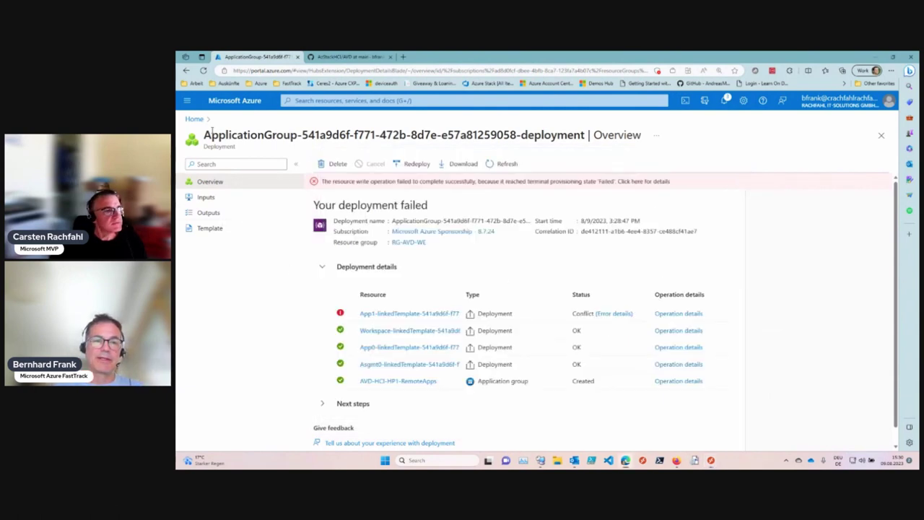
left_click(193, 120)
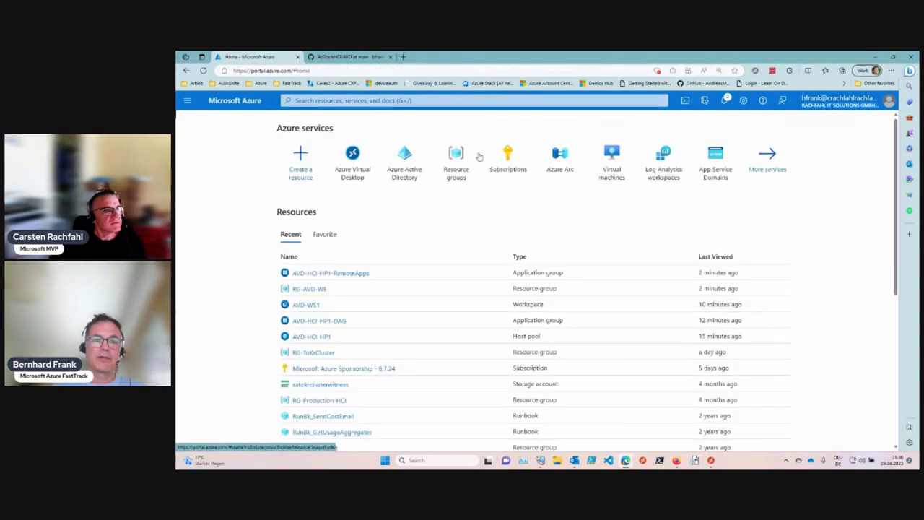
left_click(332, 273)
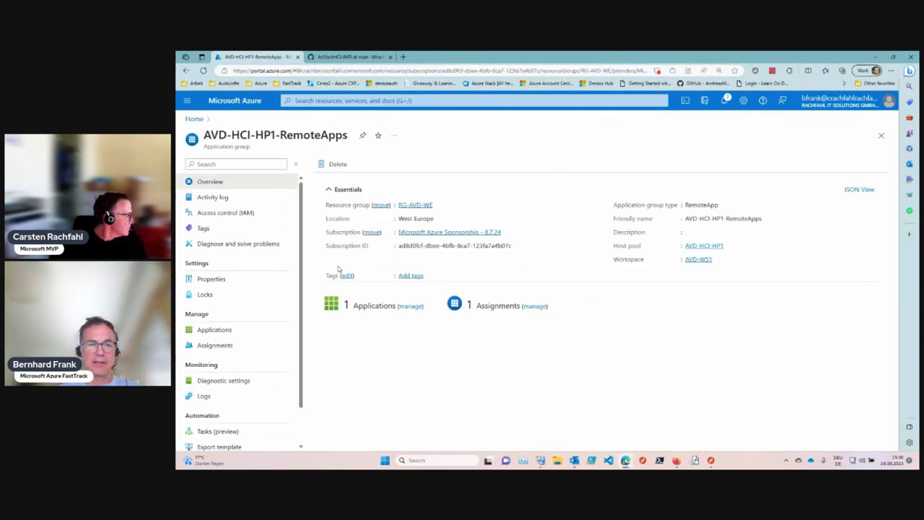
left_click(232, 332)
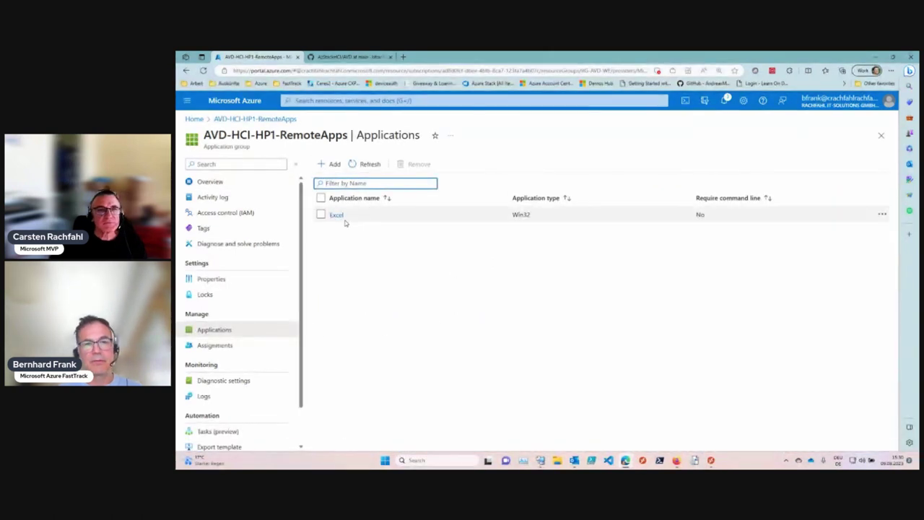
Add PowerPoint to the application group with Start menu as the application source, and save it
left_click(332, 165)
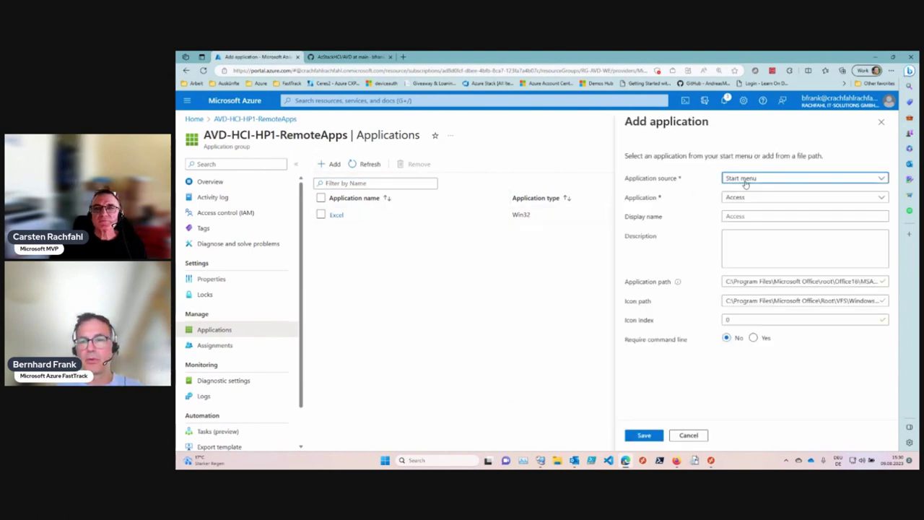
left_click(745, 182)
left_click(745, 190)
left_click(746, 197)
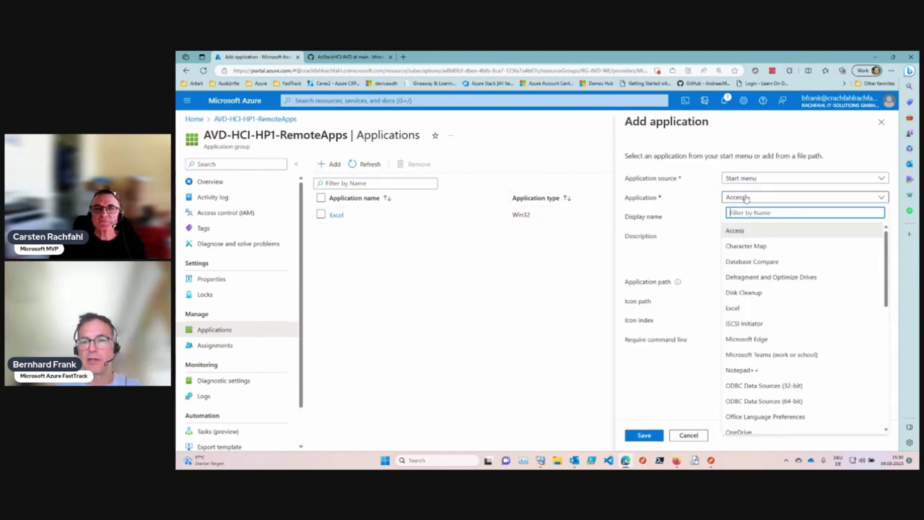
scroll(841, 312, "down", 5)
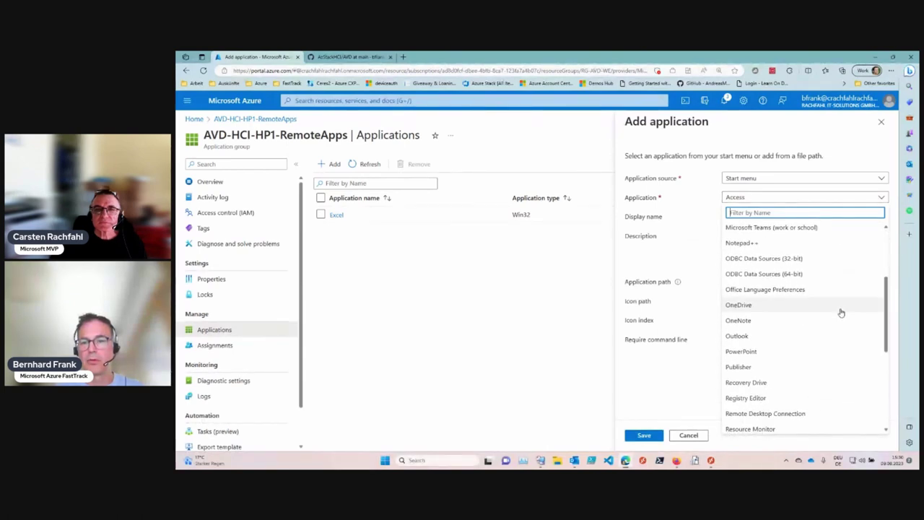
scroll(841, 312, "down", 3)
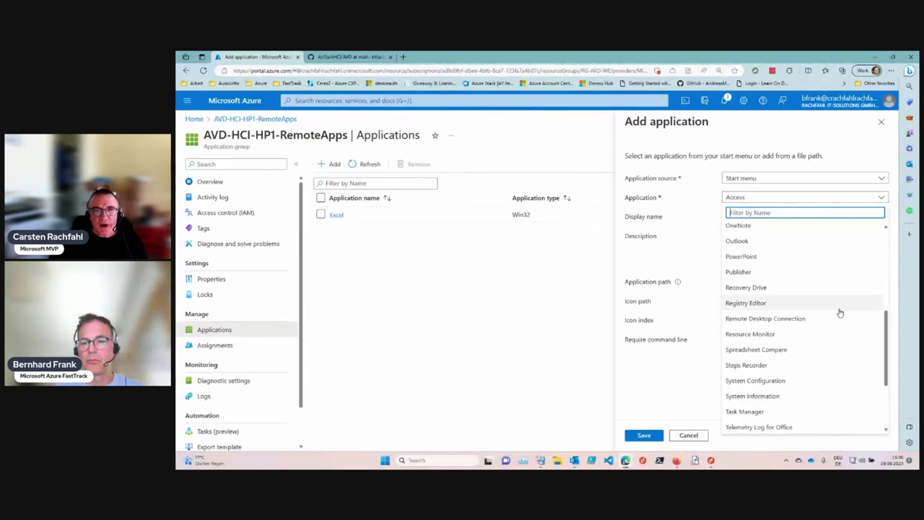
left_click(748, 256)
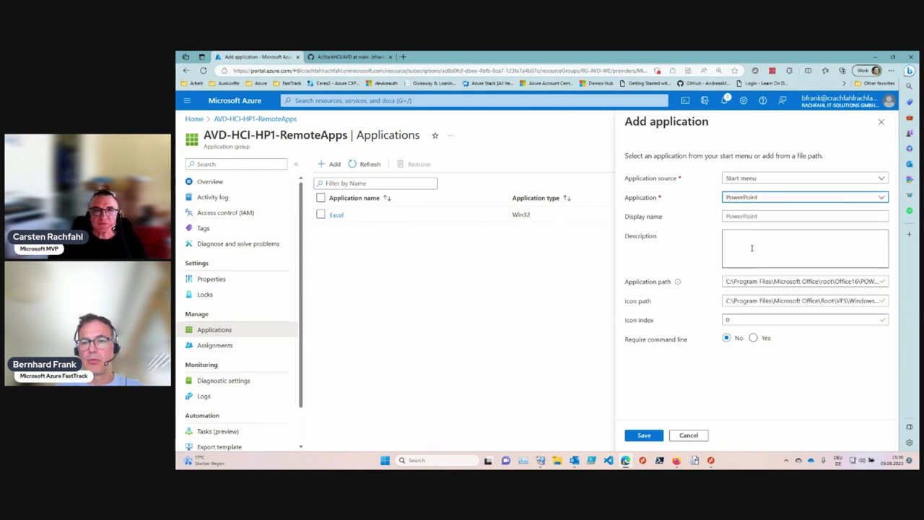
left_click(784, 198)
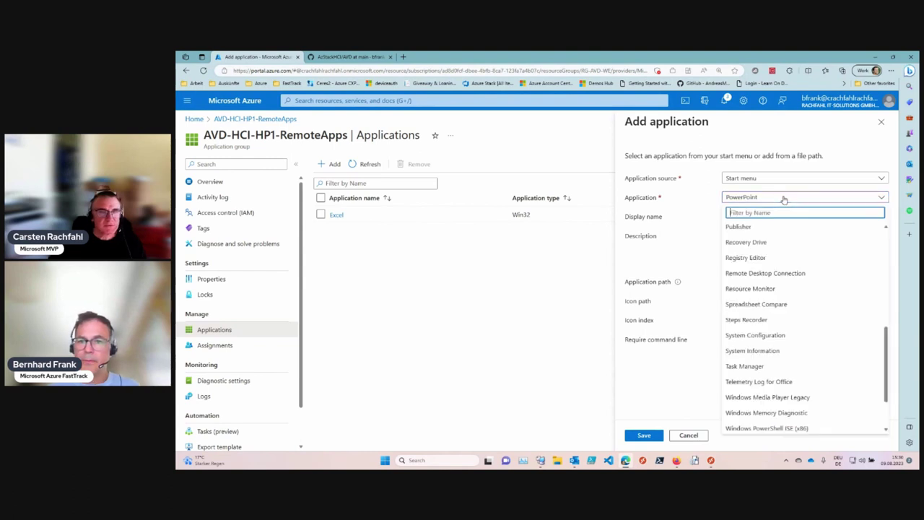
left_click(782, 197)
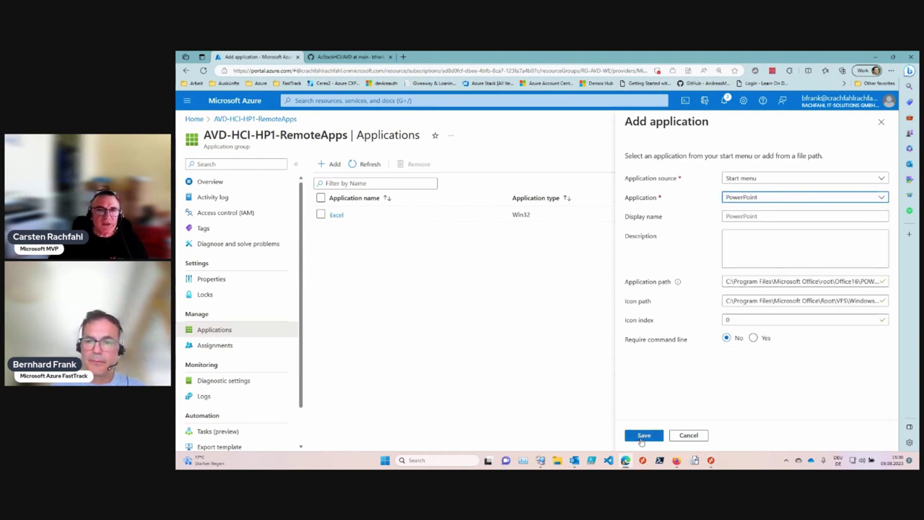
left_click(641, 437)
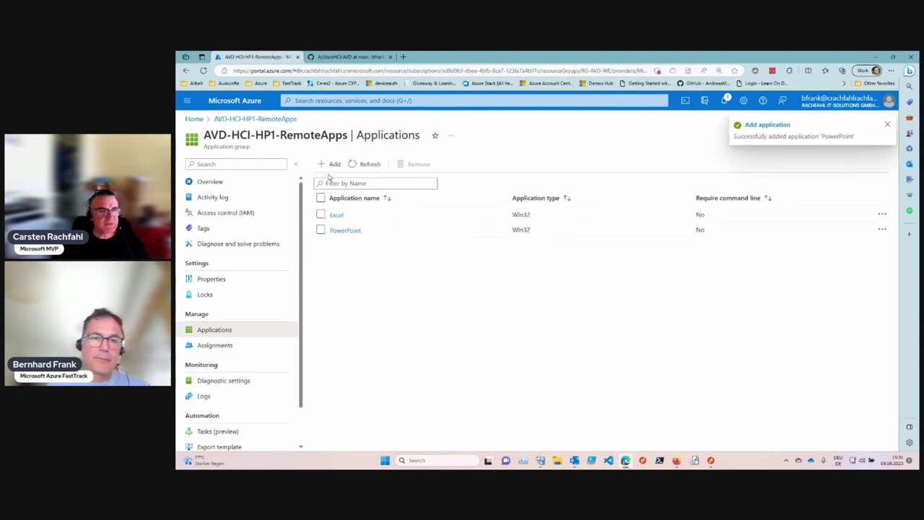
Try to add Notepad++ to the application group with Start menu as the application source
left_click(332, 164)
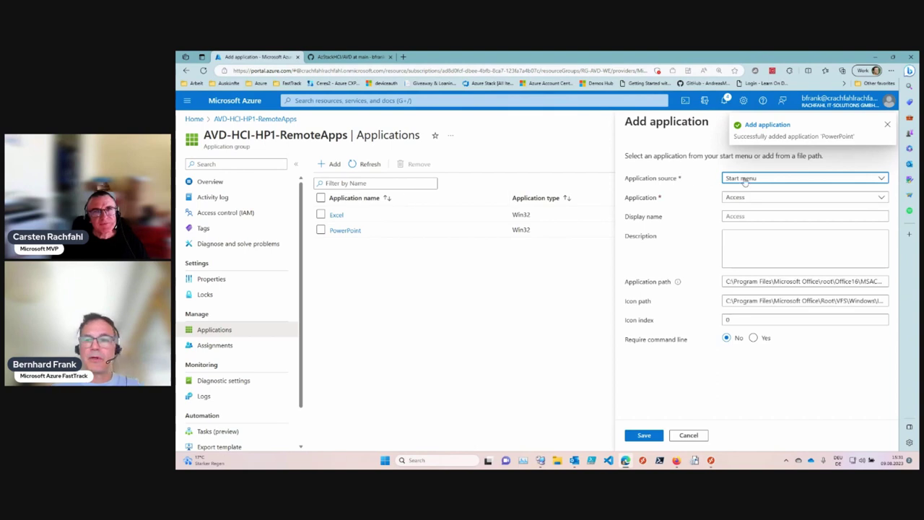
left_click(744, 180)
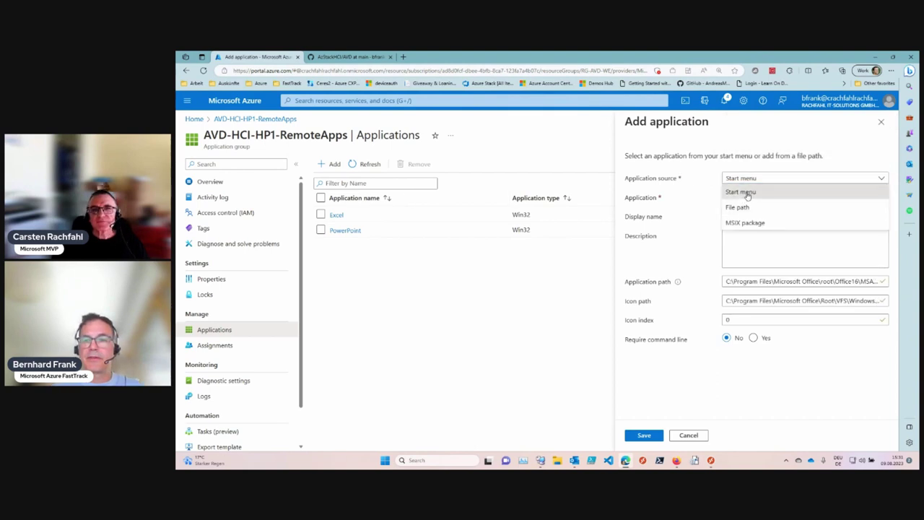
left_click(743, 192)
left_click(750, 199)
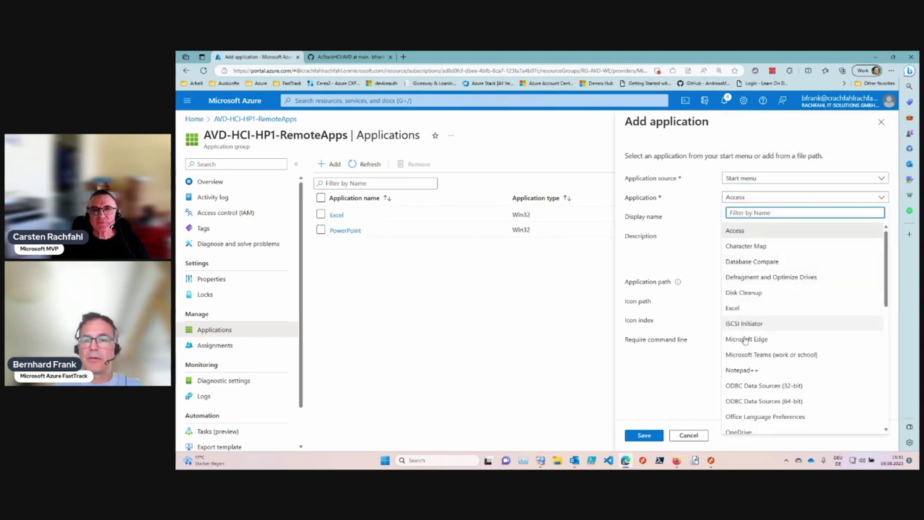
left_click(741, 369)
left_click(777, 201)
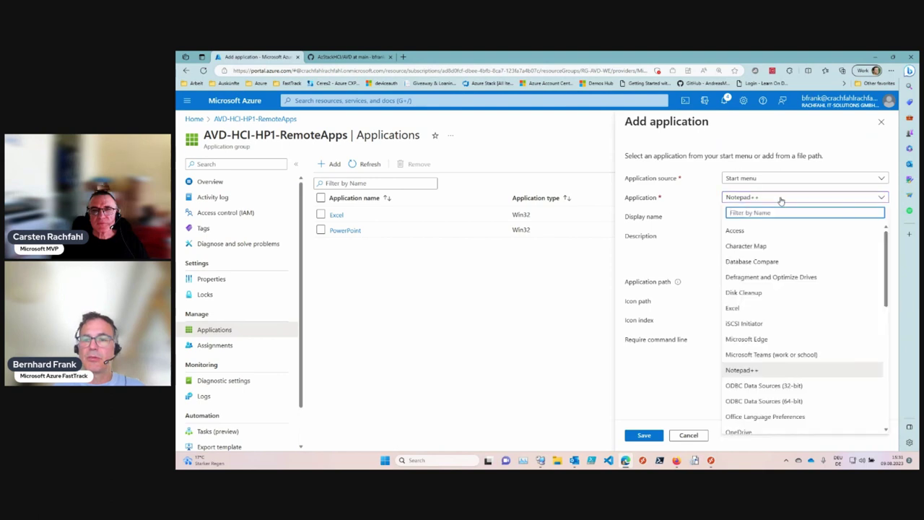
left_click(705, 243)
left_click(760, 216)
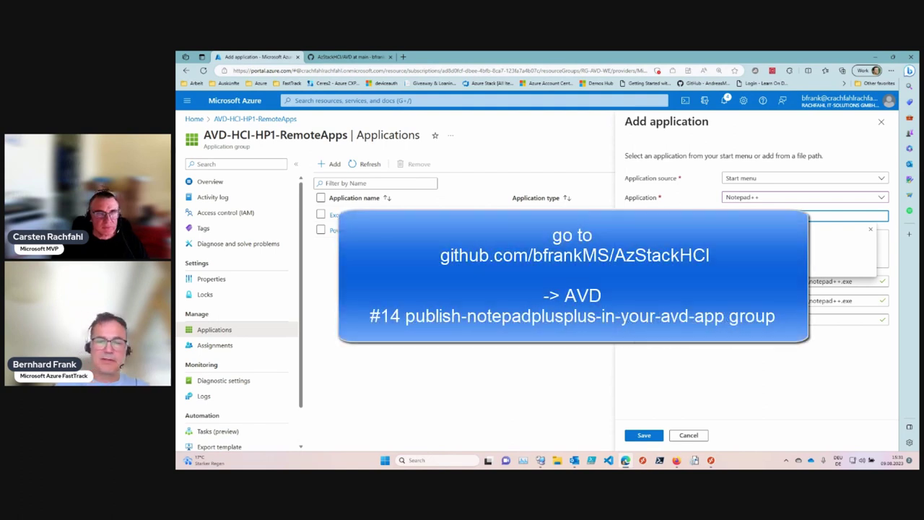
key("Escape")
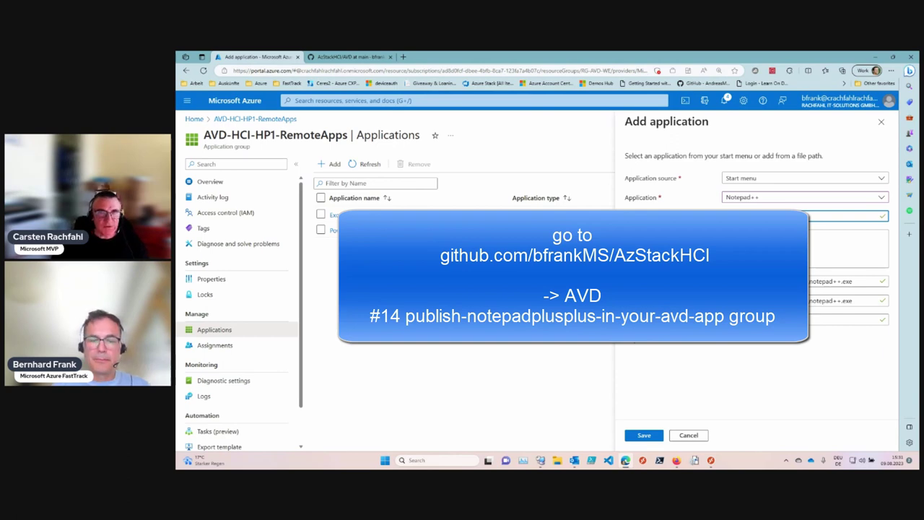
left_click(644, 435)
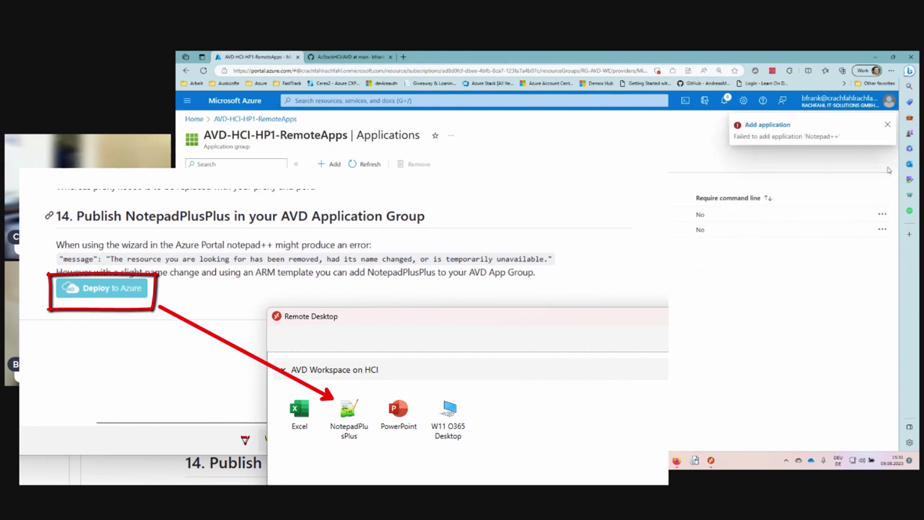
left_click(887, 127)
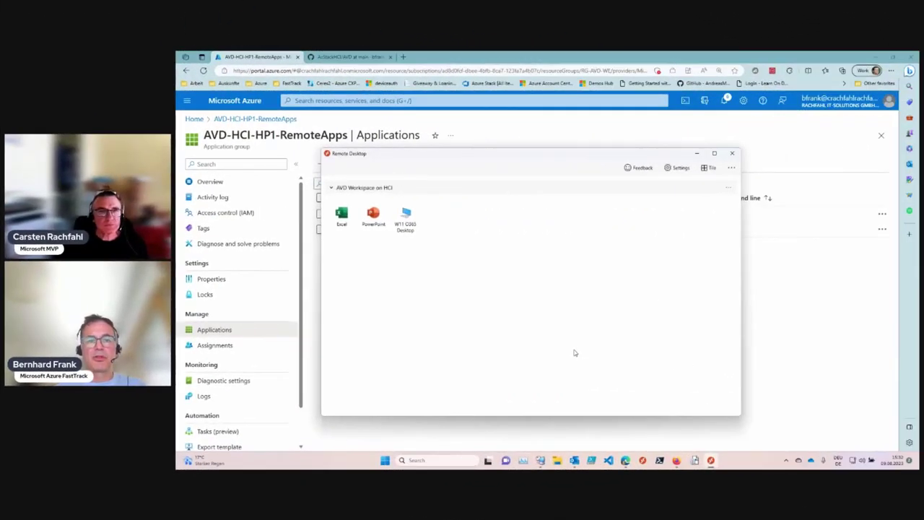
Launch the Excel RemoteApp from AVD Workspace on HCI, sign in with the account password, and show the connection details
double_click(341, 216)
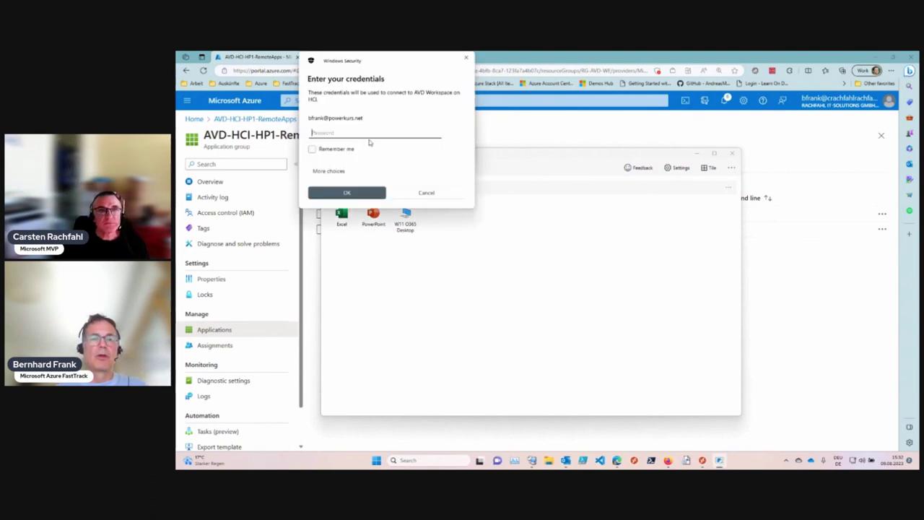
type("•")
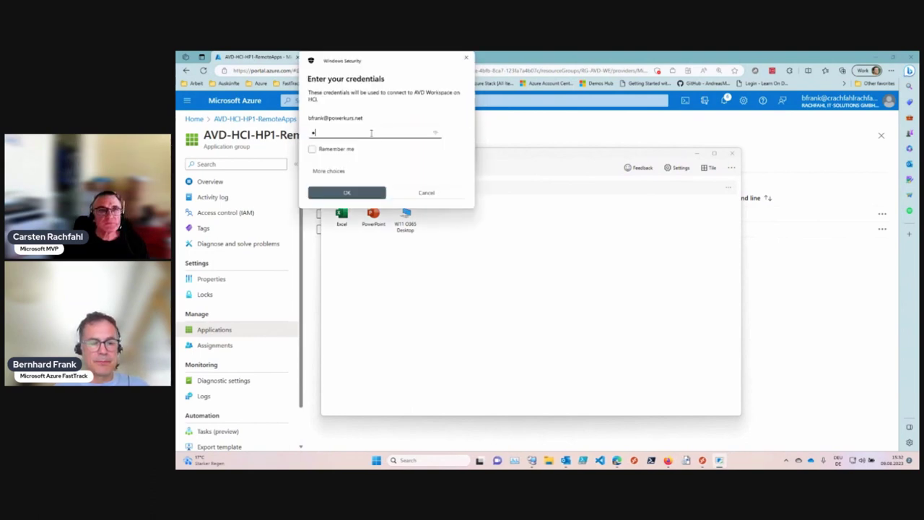
type("••••")
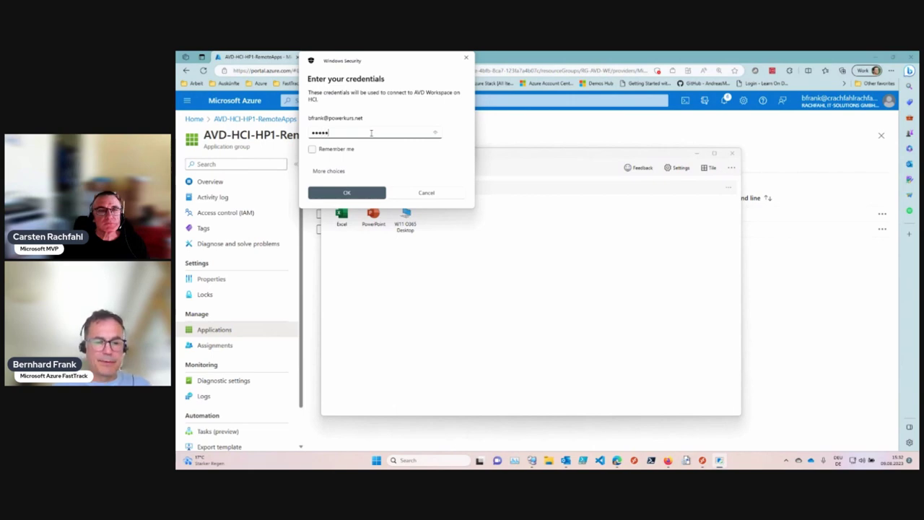
type("•••")
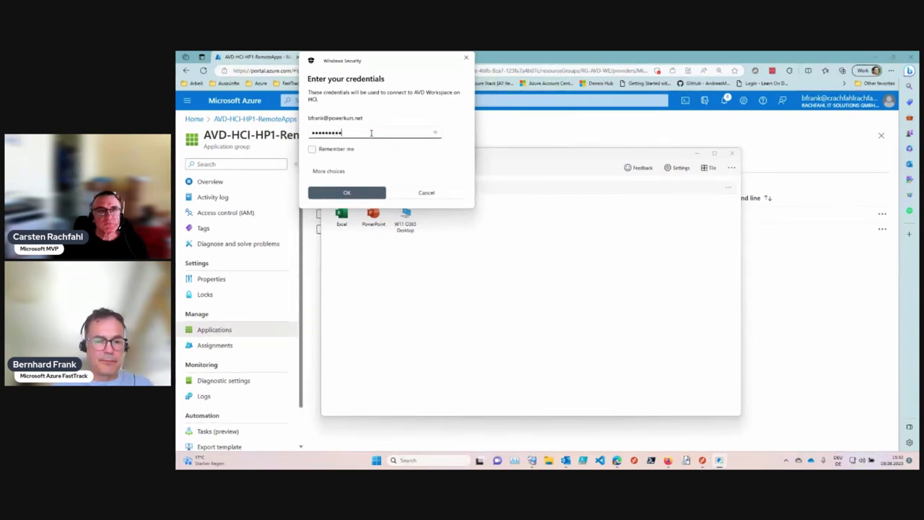
type("•••")
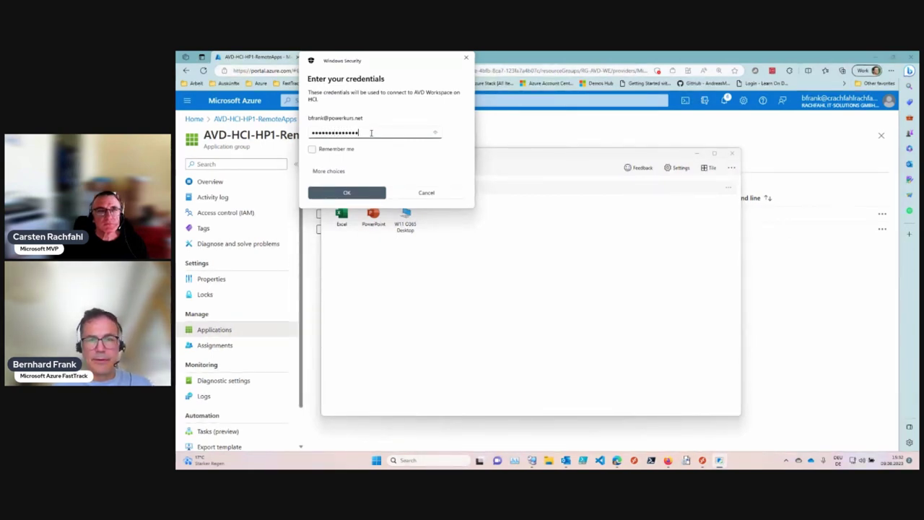
key("Return")
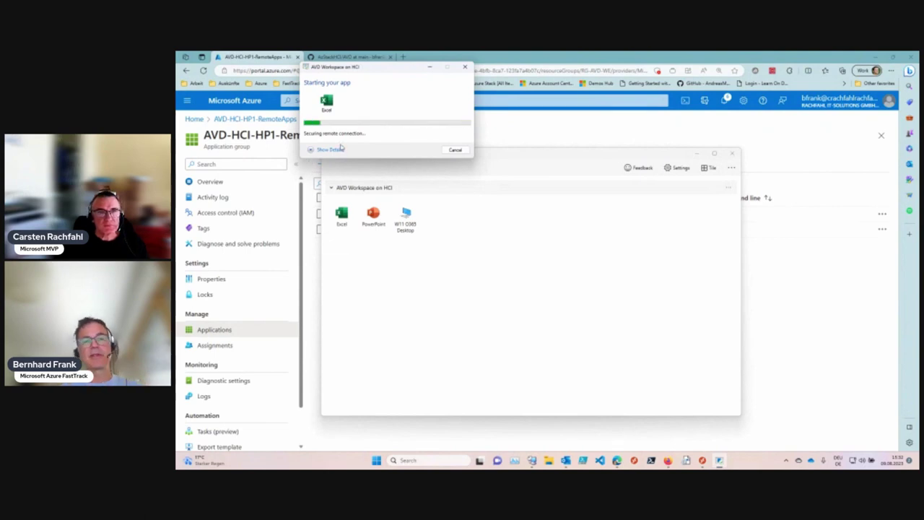
left_click(330, 150)
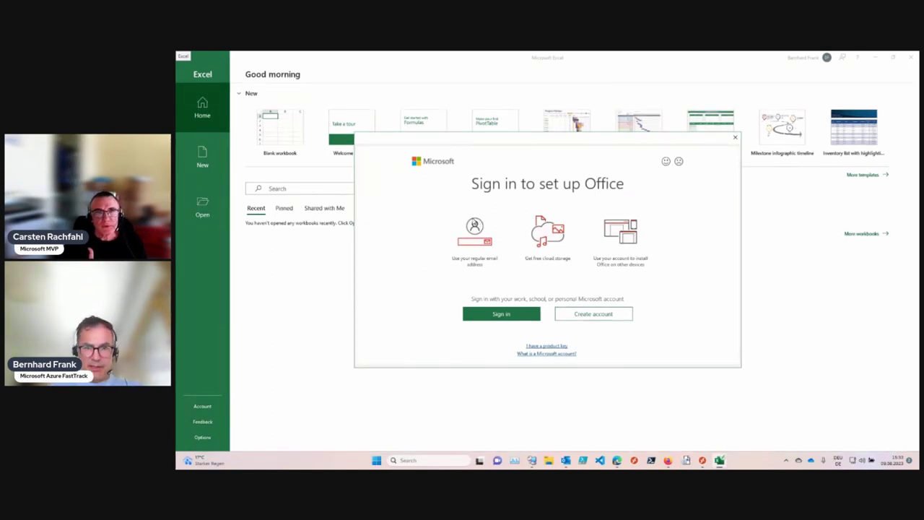
Dismiss the Office sign-in, decline sending optional data, accept Office Open XML formats as the default file types, and close Excel
left_click(735, 137)
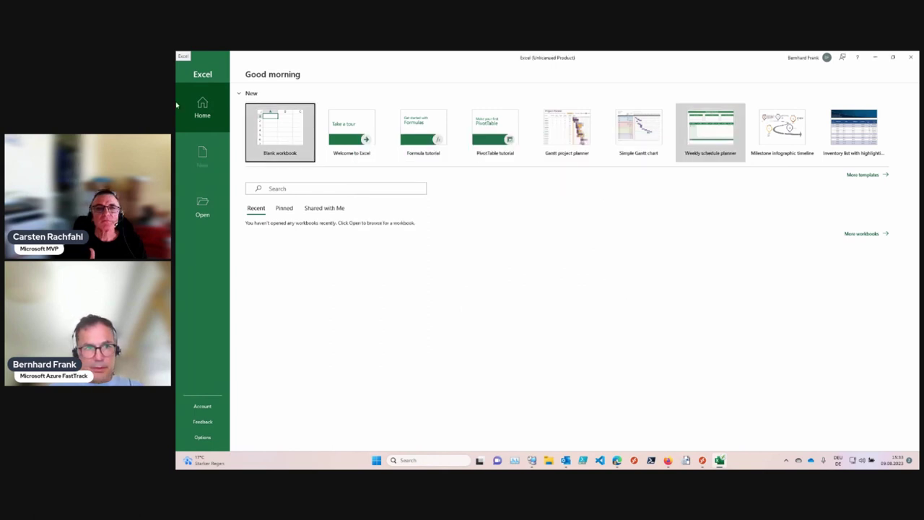
key("Return")
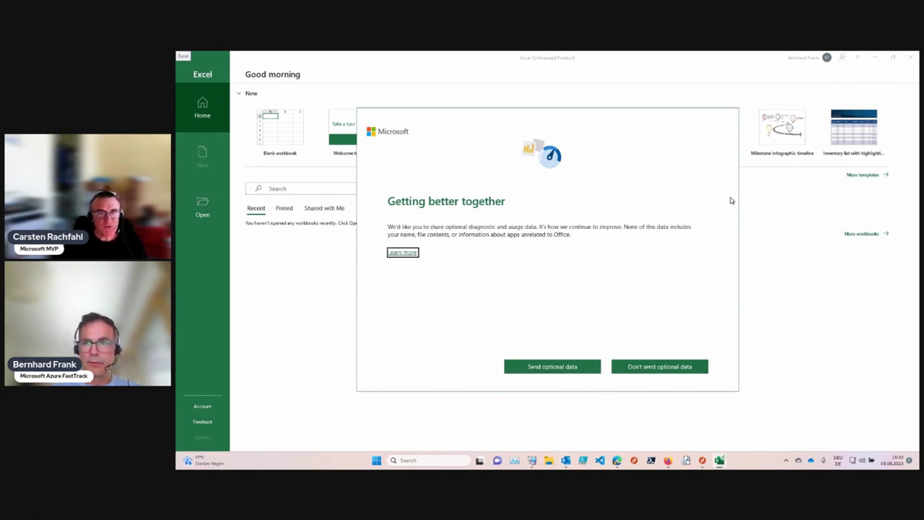
left_click(652, 367)
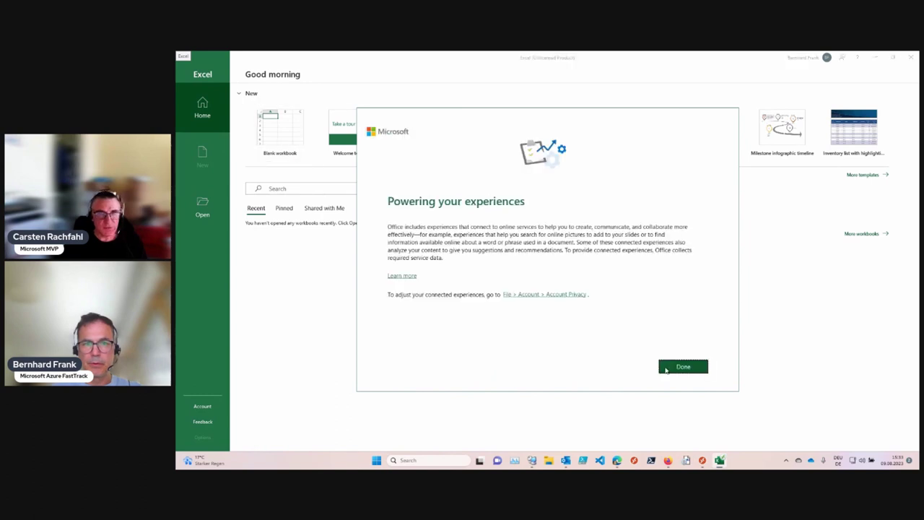
left_click(663, 368)
left_click(496, 236)
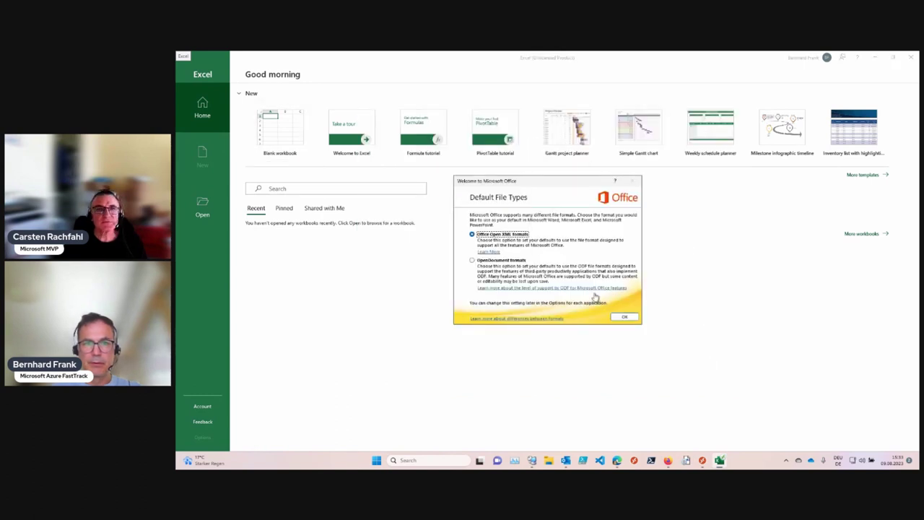
left_click(616, 316)
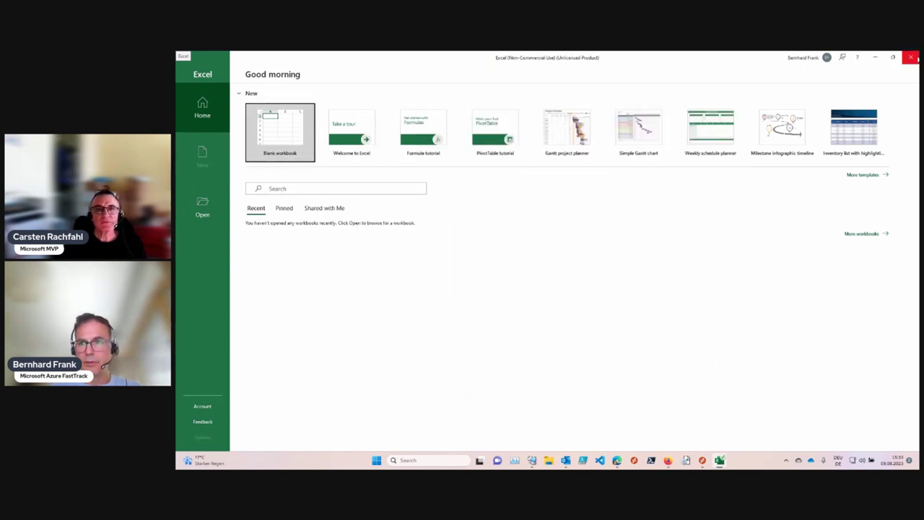
left_click(911, 57)
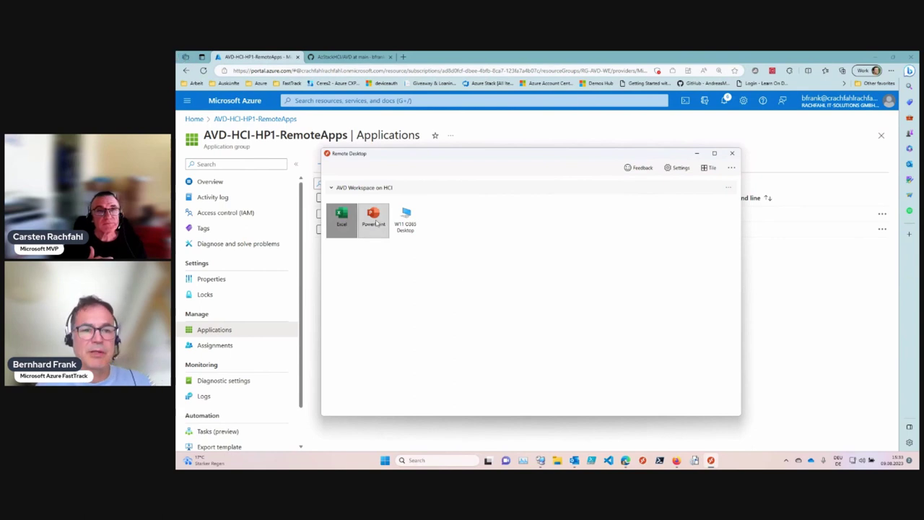
Search the local Windows Start menu for Excel to examine how the published RemoteApp is listed among the apps
left_click(342, 237)
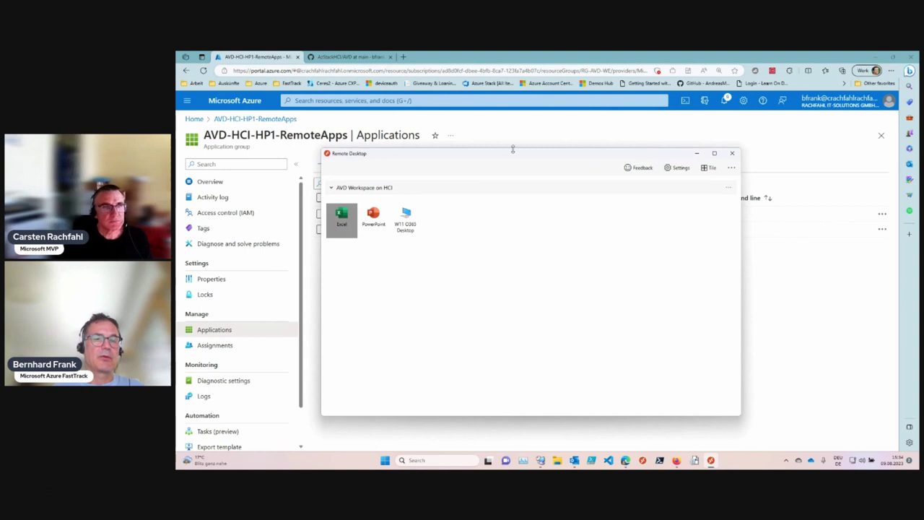
left_click_drag(516, 156, 533, 160)
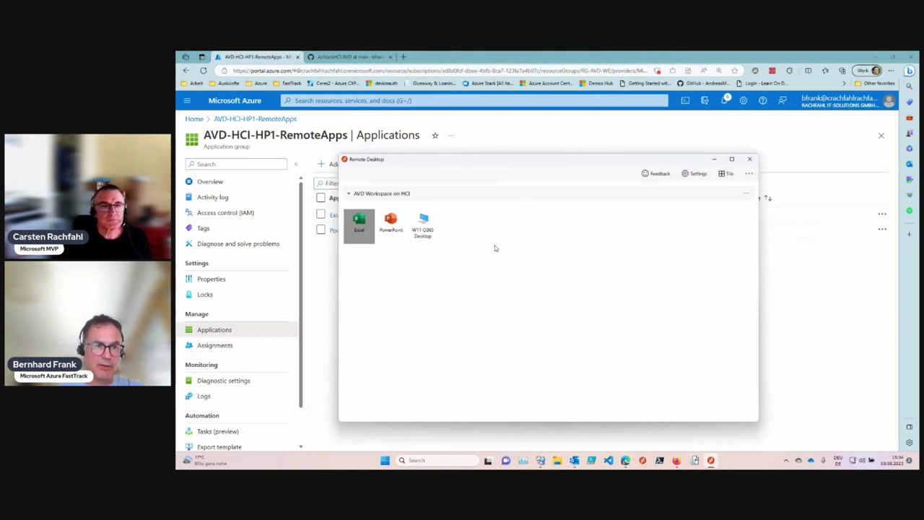
left_click(385, 461)
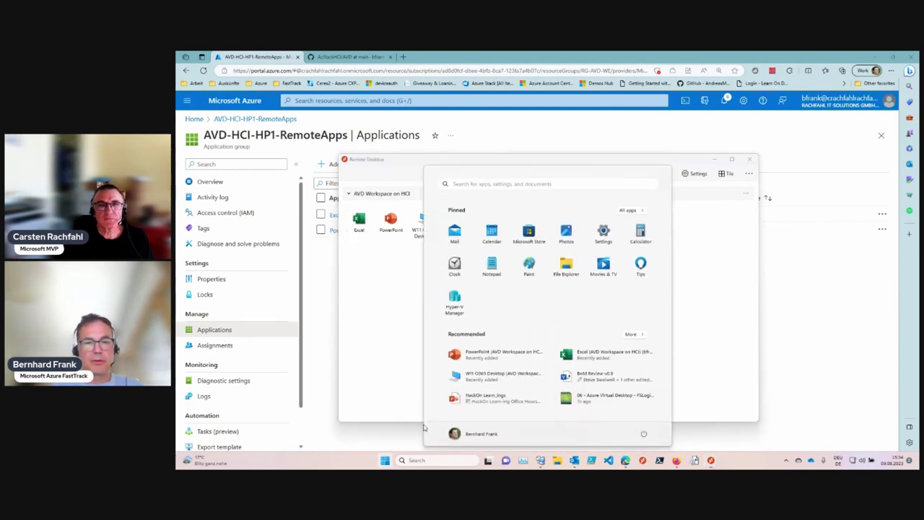
left_click(510, 183)
type("execl")
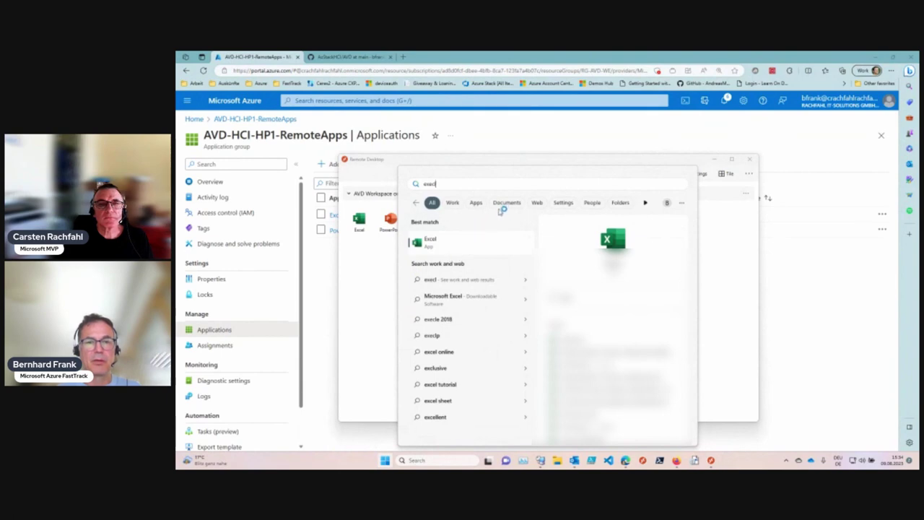
left_click(475, 203)
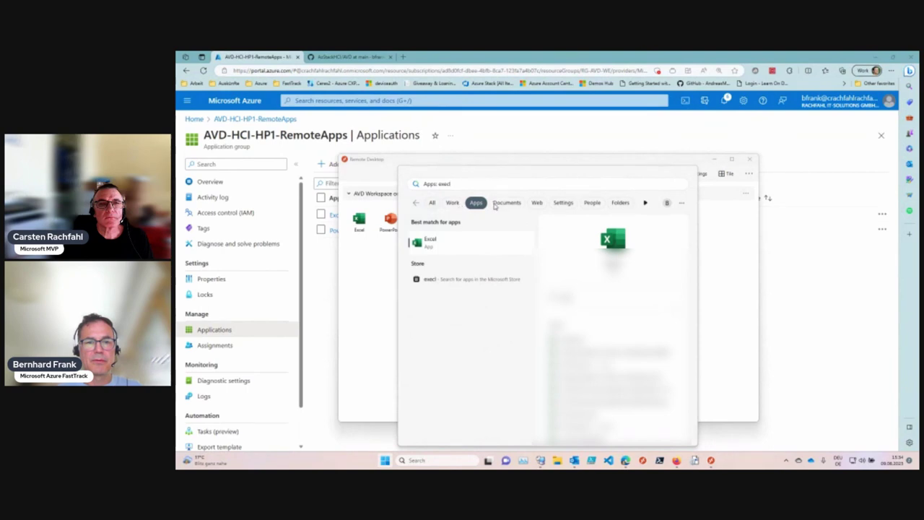
left_click(416, 203)
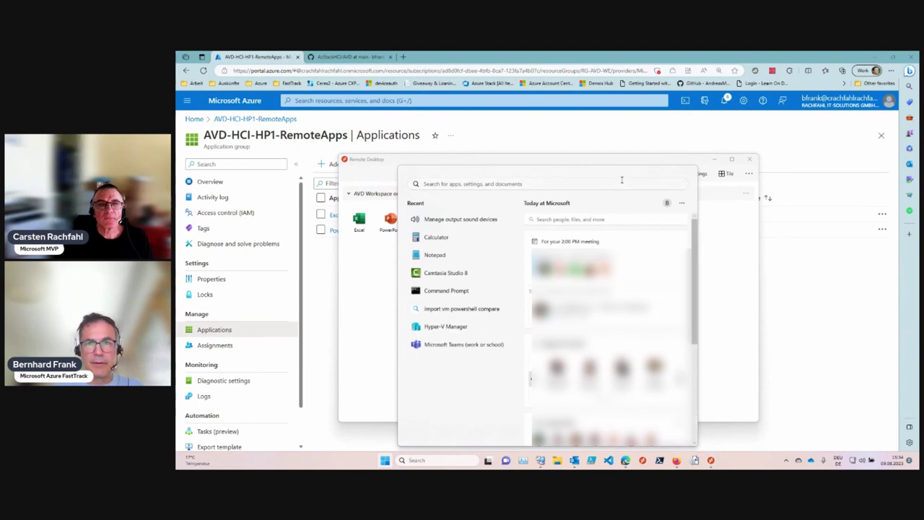
type("cel")
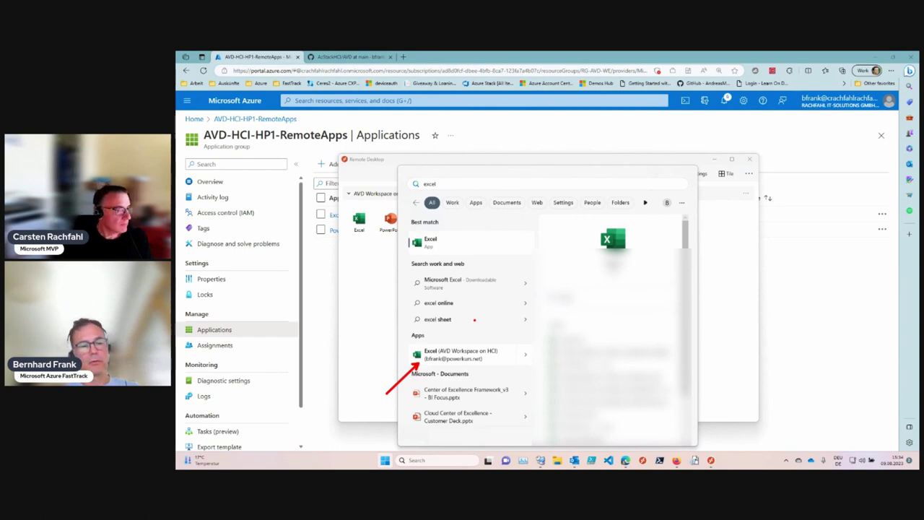
key("Escape")
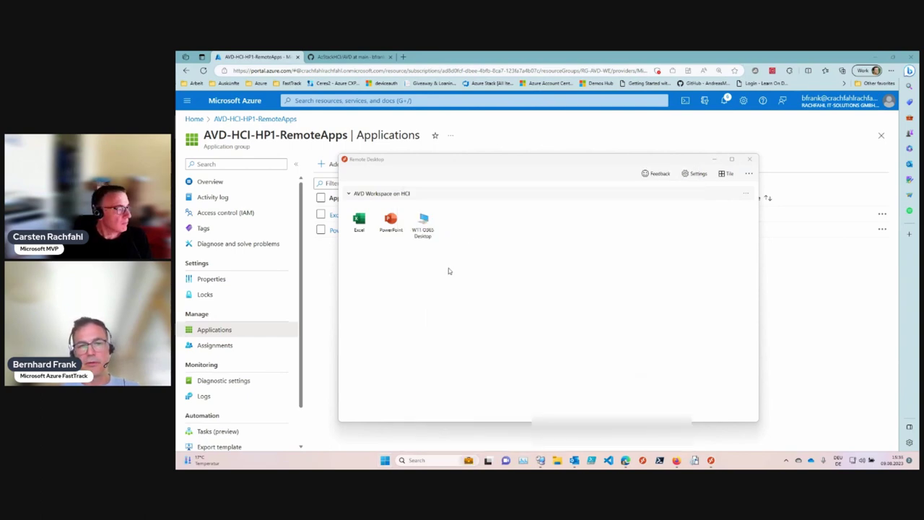
Return to the Azure portal and open the AVD-HCI-HP1 host pool from the Azure Virtual Desktop service
left_click(325, 303)
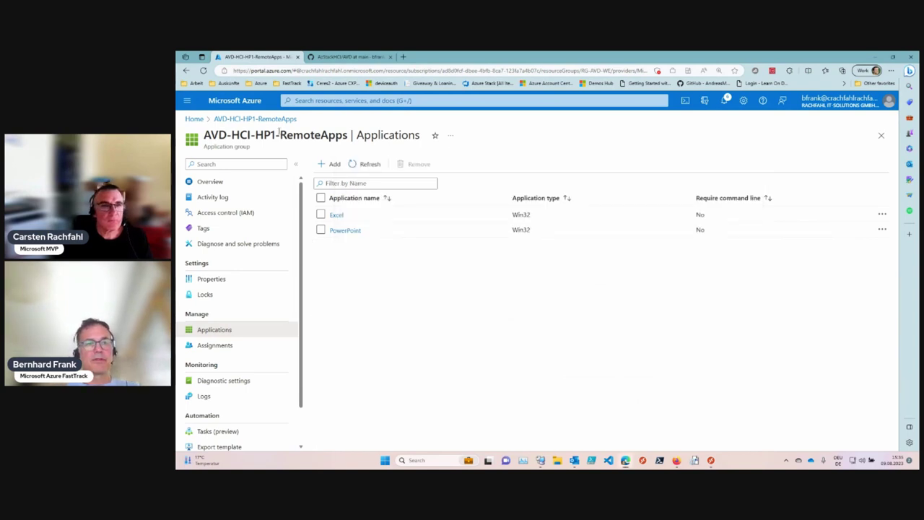
left_click(194, 119)
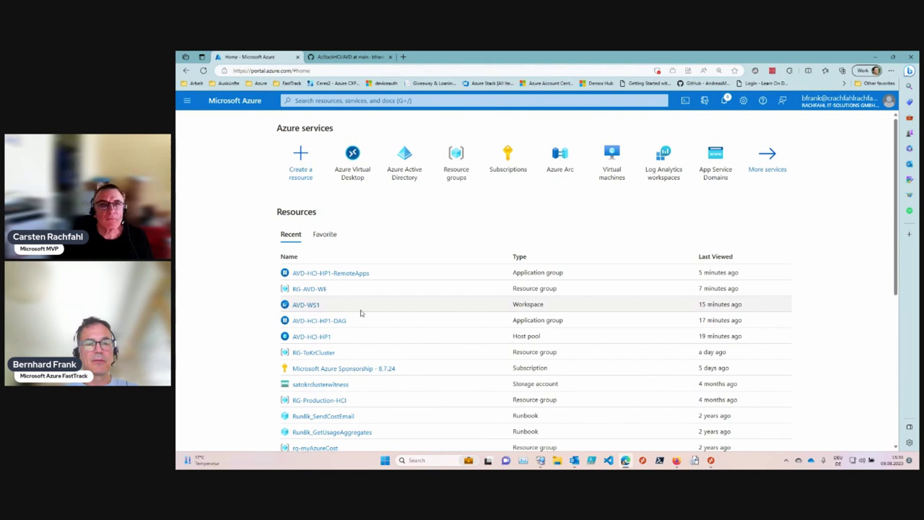
left_click(356, 167)
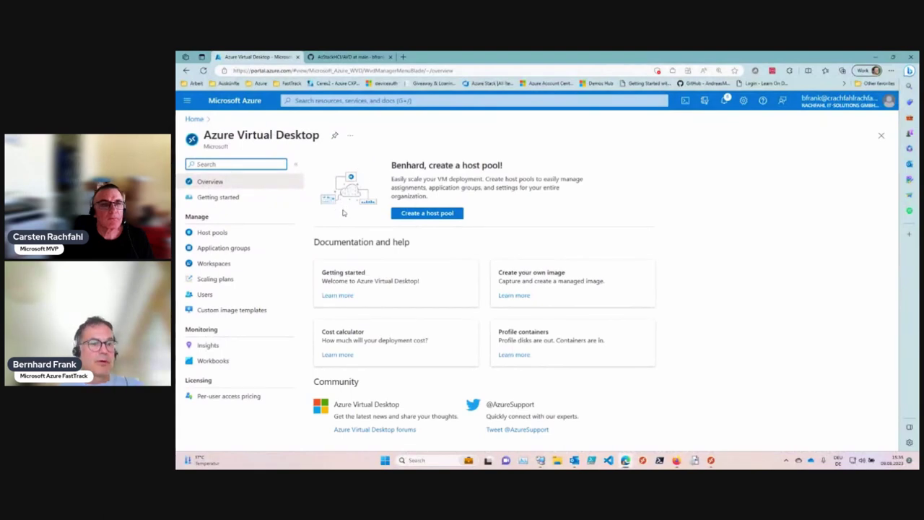
left_click(233, 232)
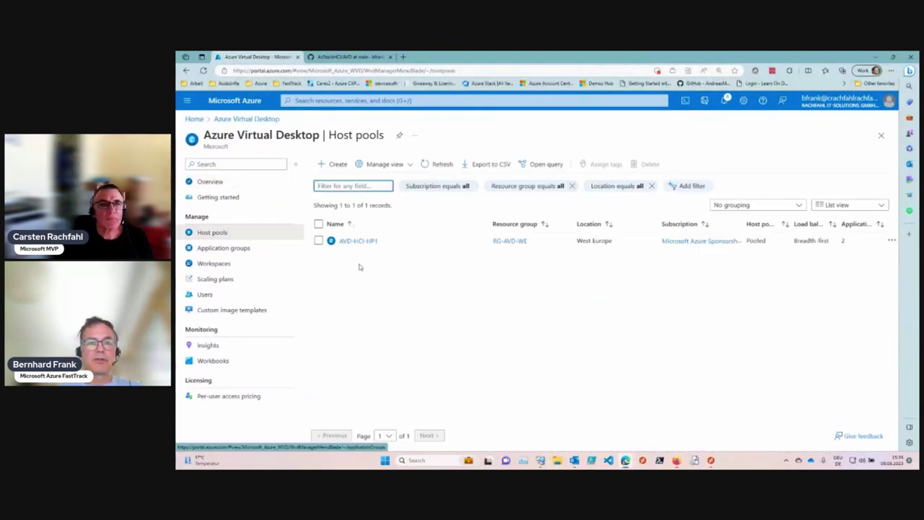
left_click(359, 241)
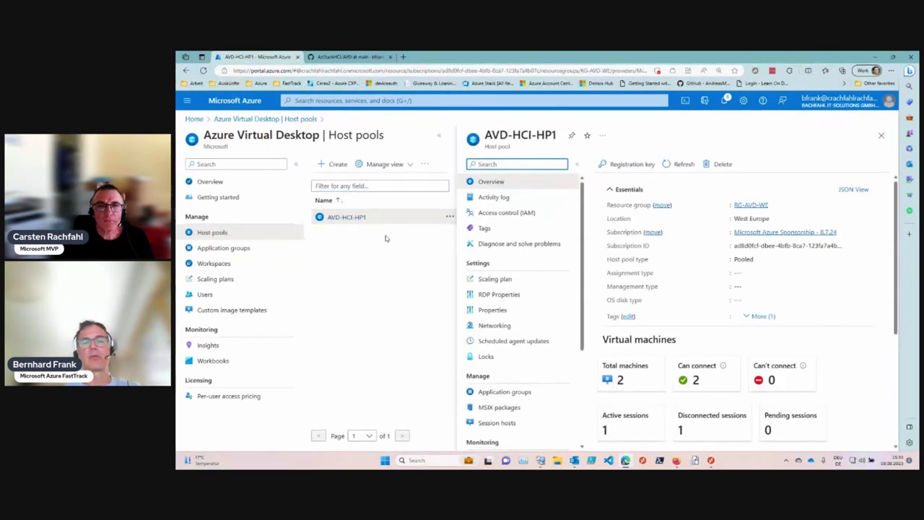
Open the host pool's RDP properties and examine the session behaviour options for reconnection and video playback
left_click(507, 298)
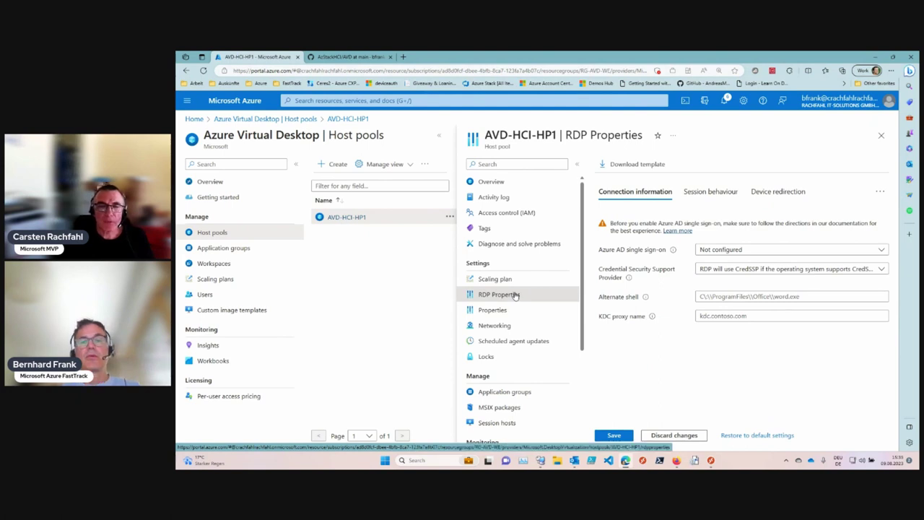
left_click(715, 193)
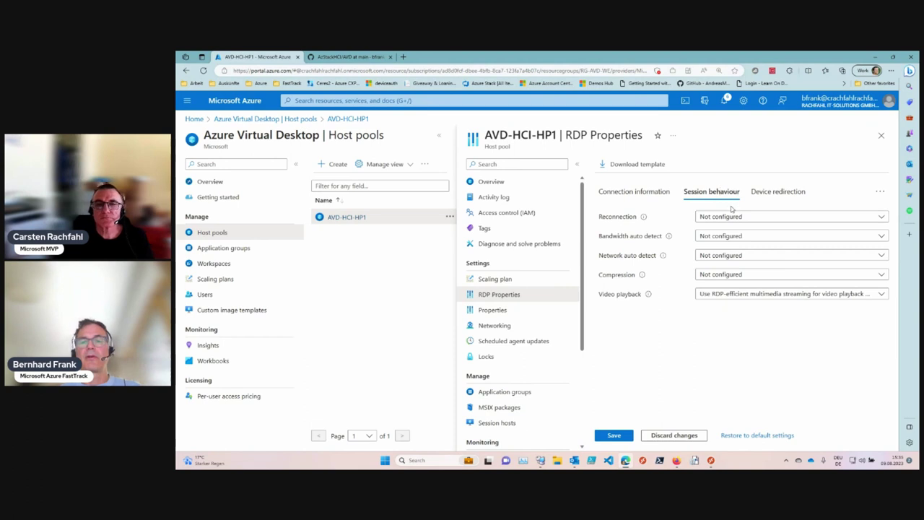
left_click(725, 218)
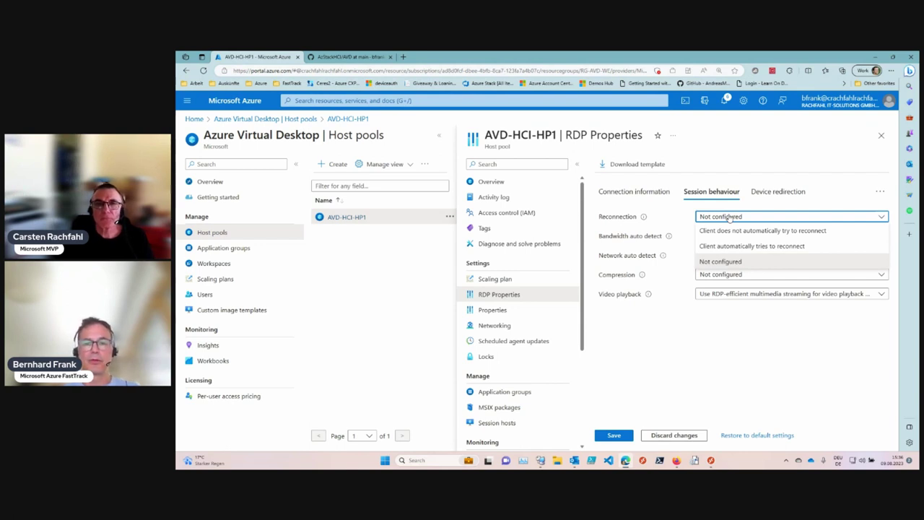
left_click(698, 334)
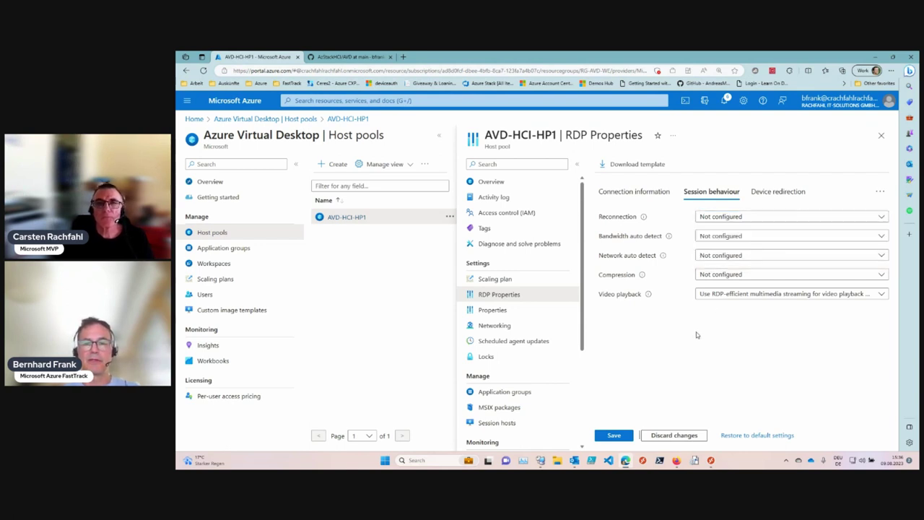
left_click(724, 295)
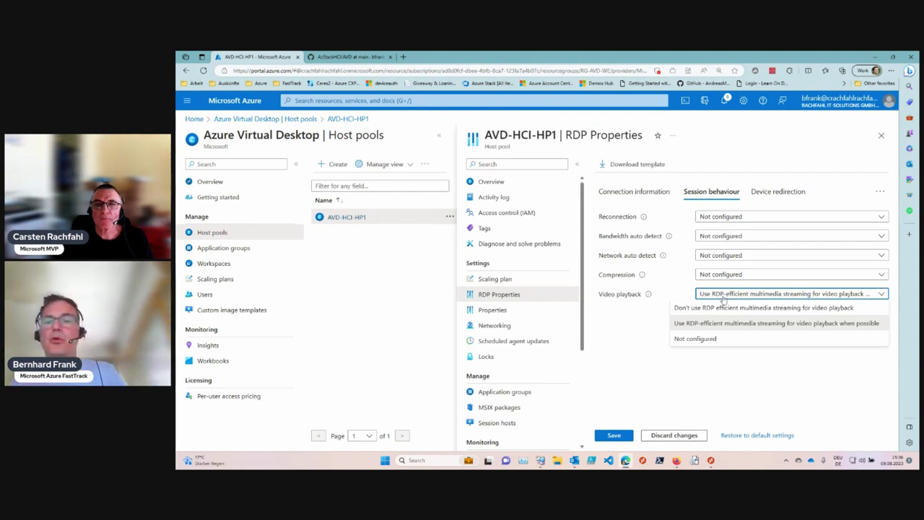
Examine the host pool's device redirection and connection information settings, and open the advanced RDP properties string
left_click(778, 196)
left_click(778, 193)
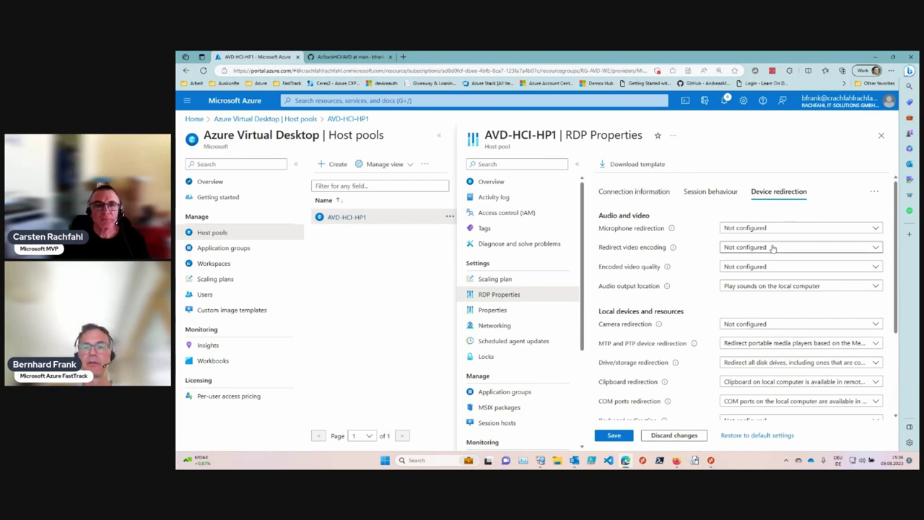
scroll(677, 208, "down", 1)
scroll(678, 210, "up", 1)
left_click(646, 191)
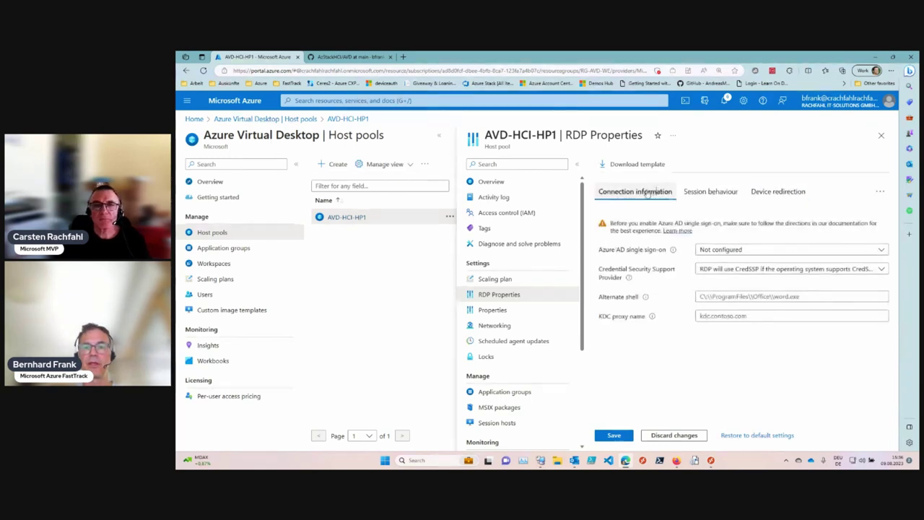
left_click(785, 194)
left_click(879, 191)
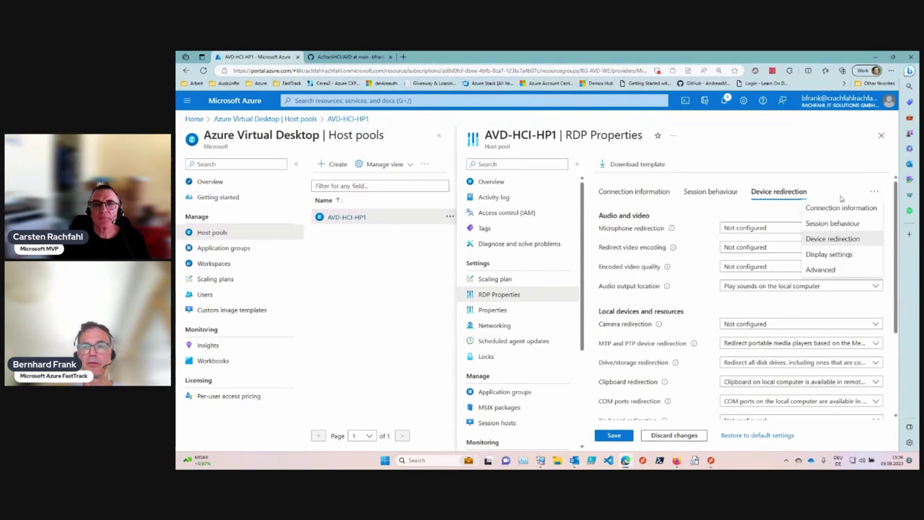
left_click(836, 268)
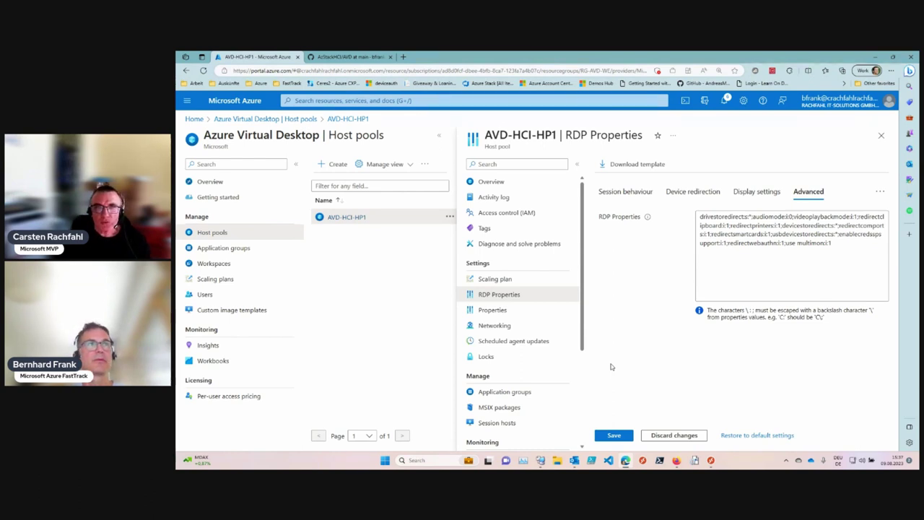
Switch to the Remote Desktop client showing AVD Workspace on HCI
mouse_move(711, 465)
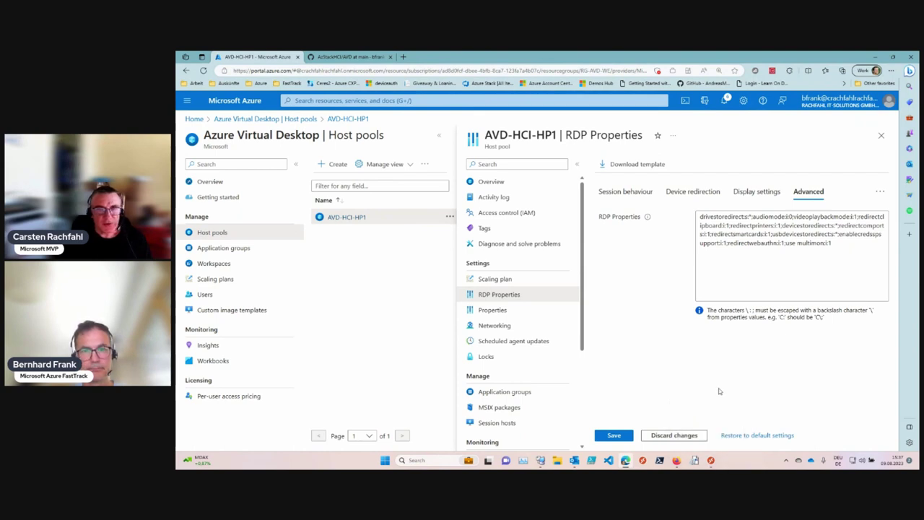
left_click(711, 460)
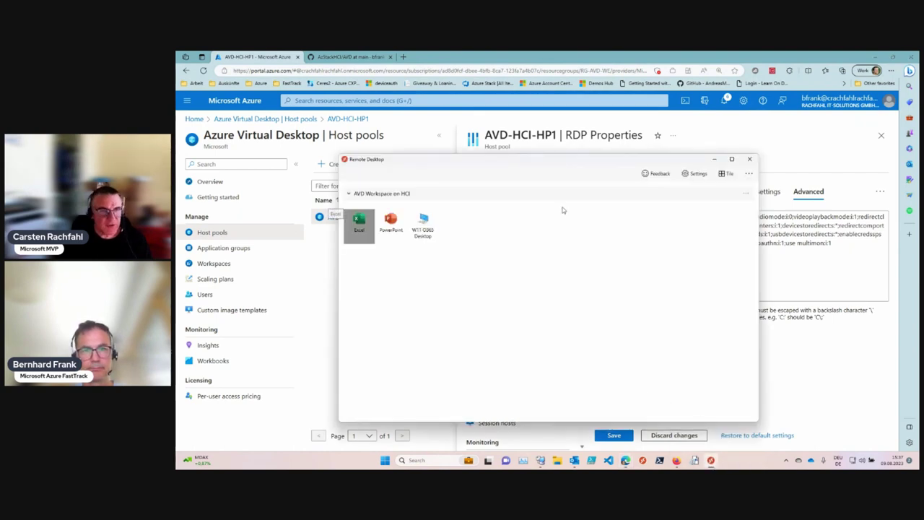